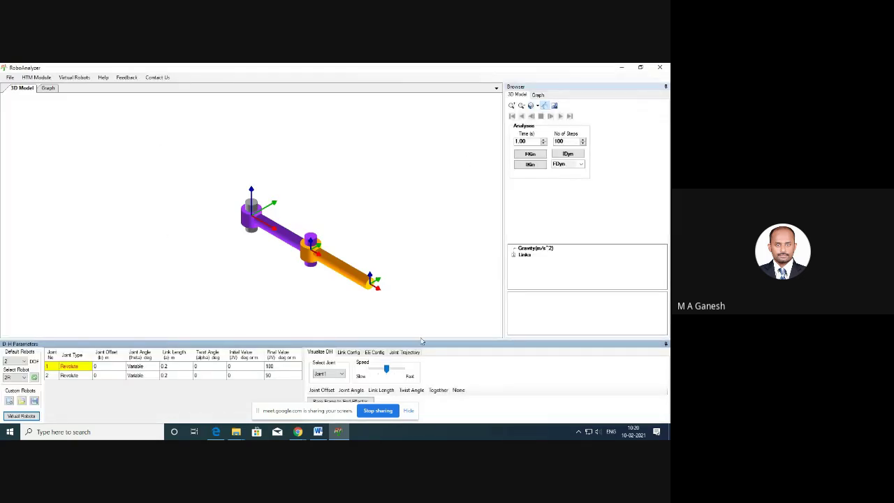
Hide the screen-sharing notice and look over the two-link robot model from another angle.
click(409, 411)
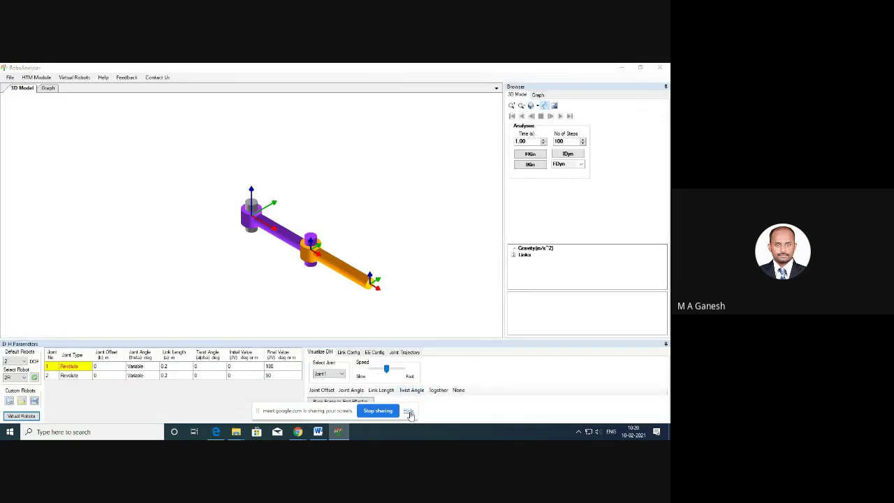
middle_drag(409, 275, 366, 261)
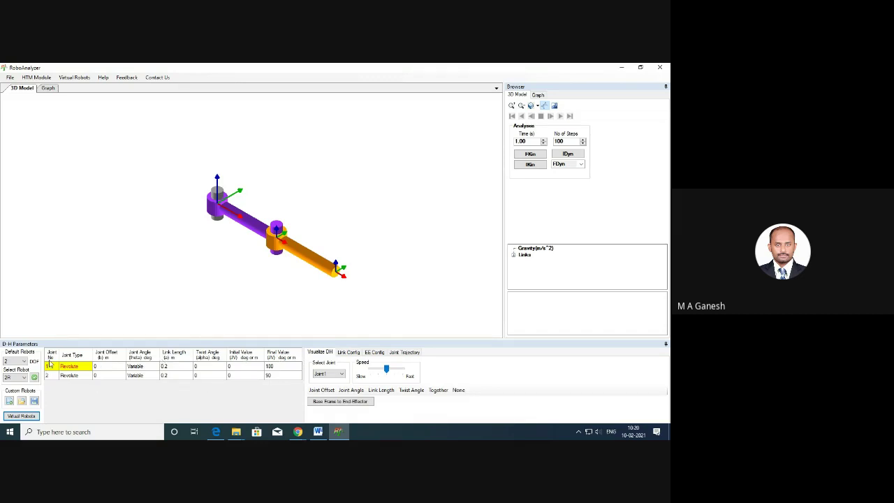
click(49, 364)
drag(380, 292, 209, 218)
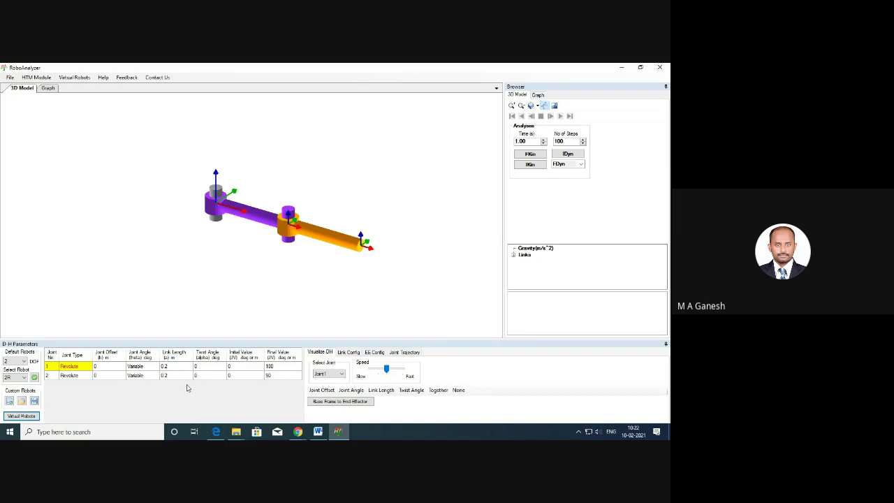
Set the first joint's offset to 0.5 m.
click(98, 367)
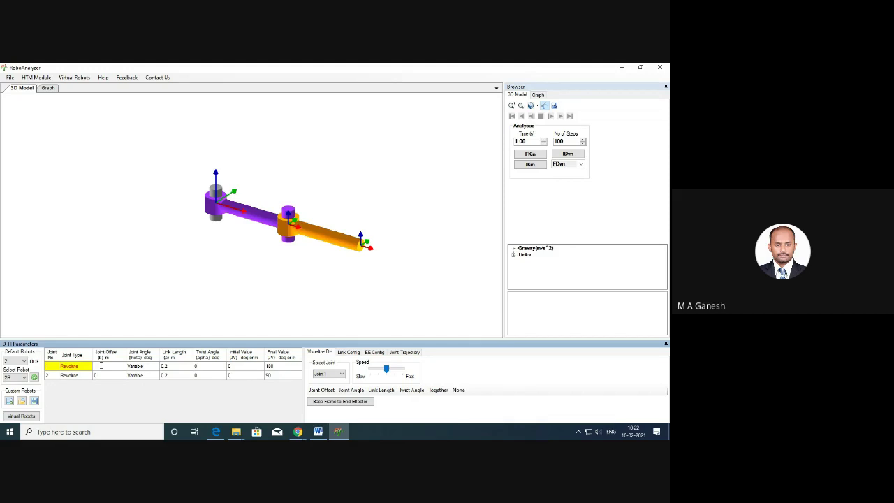
text(1)
key(Return)
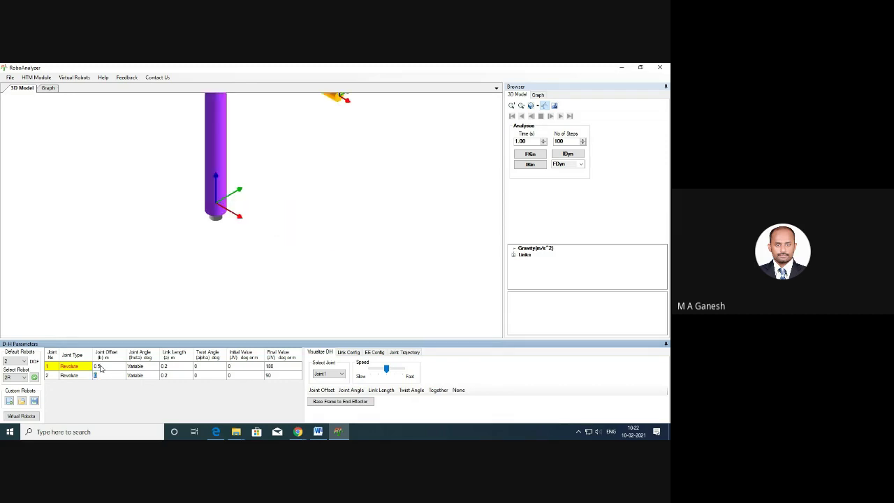
middle_drag(371, 174, 359, 280)
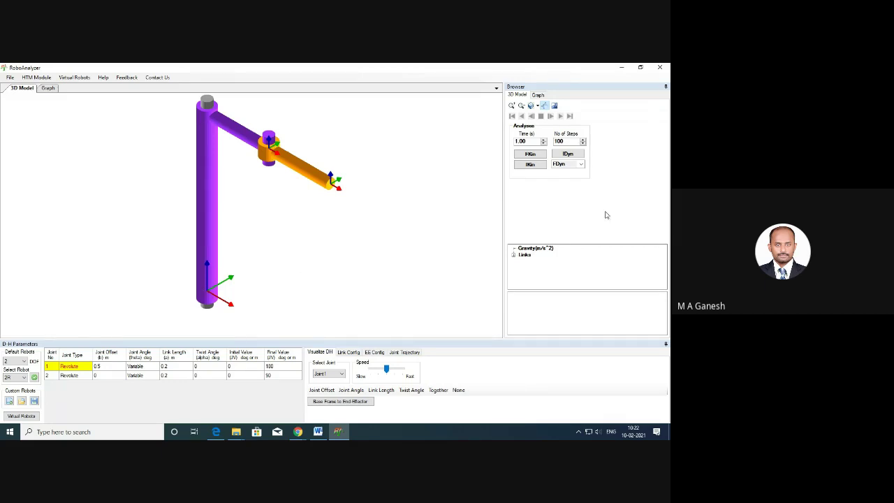
Run the forward kinematics analysis and play the robot's motion forward.
click(530, 154)
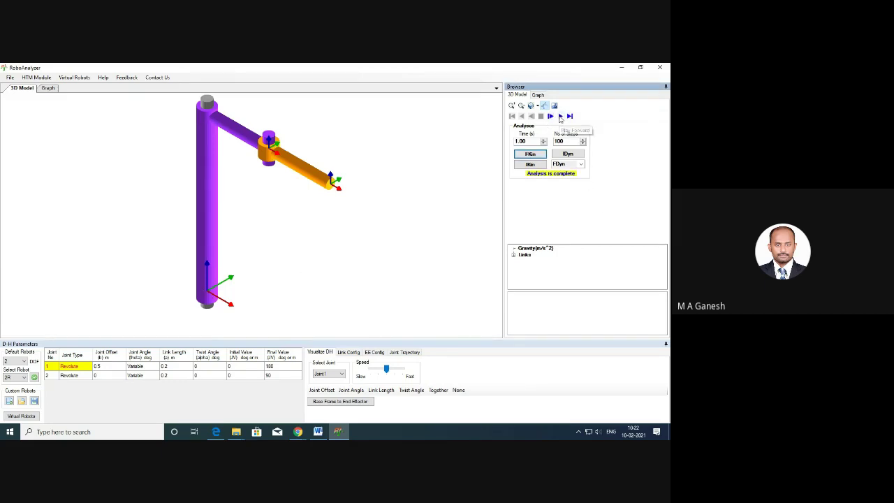
click(560, 117)
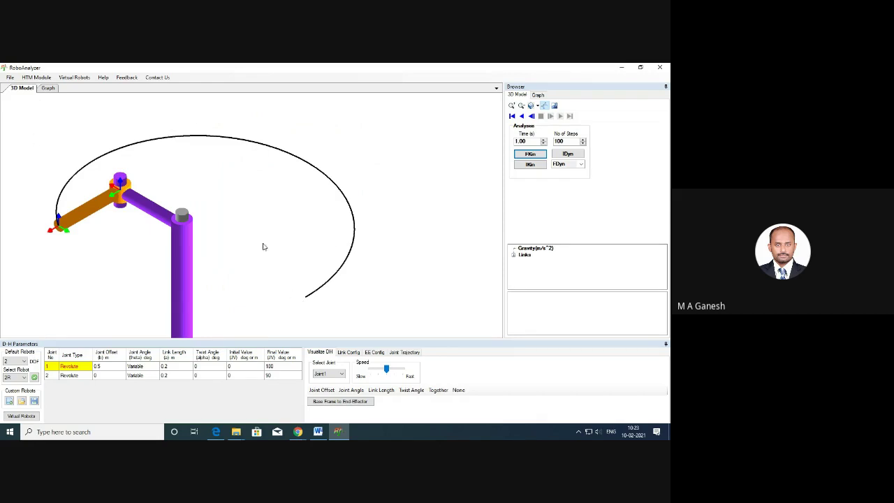
drag(266, 243, 290, 207)
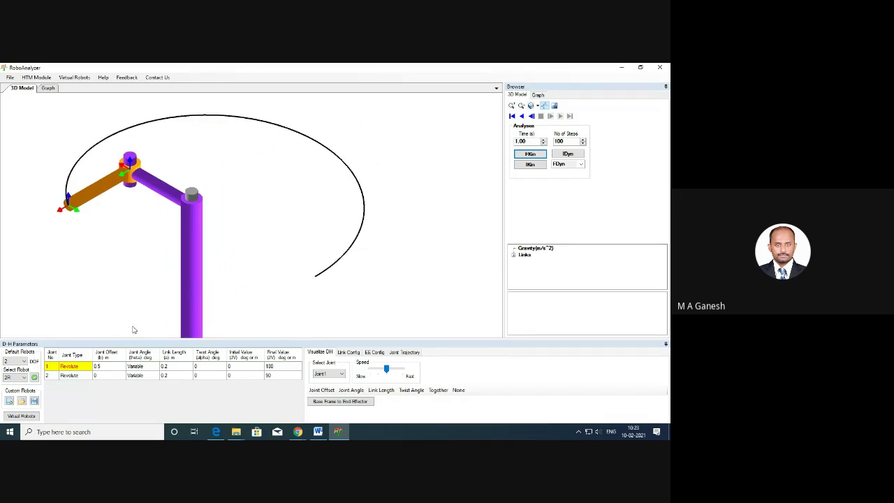
Set the first joint's offset to 0.2 m.
click(110, 367)
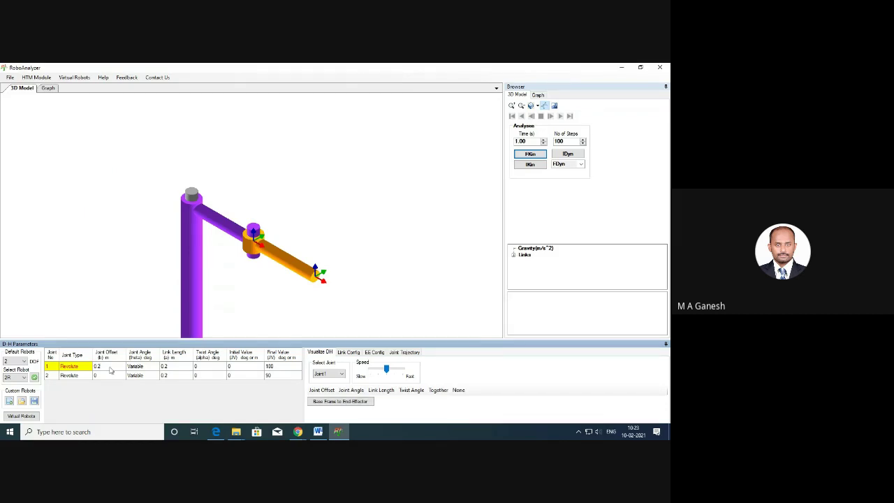
key(Return)
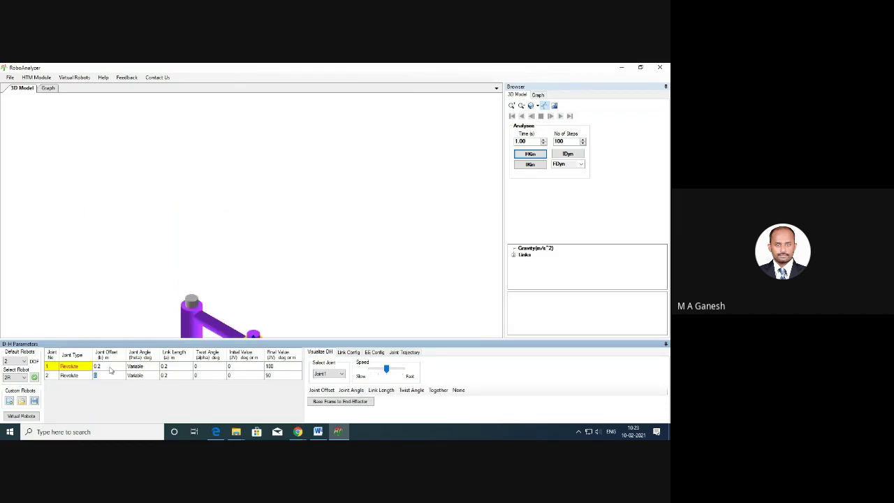
click(384, 270)
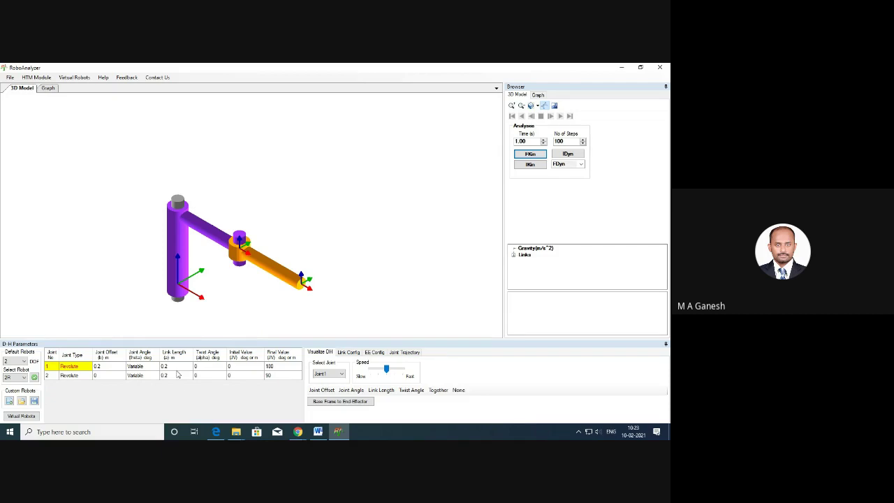
Set the second joint's offset to 0.2 m and run the forward kinematics analysis.
click(108, 377)
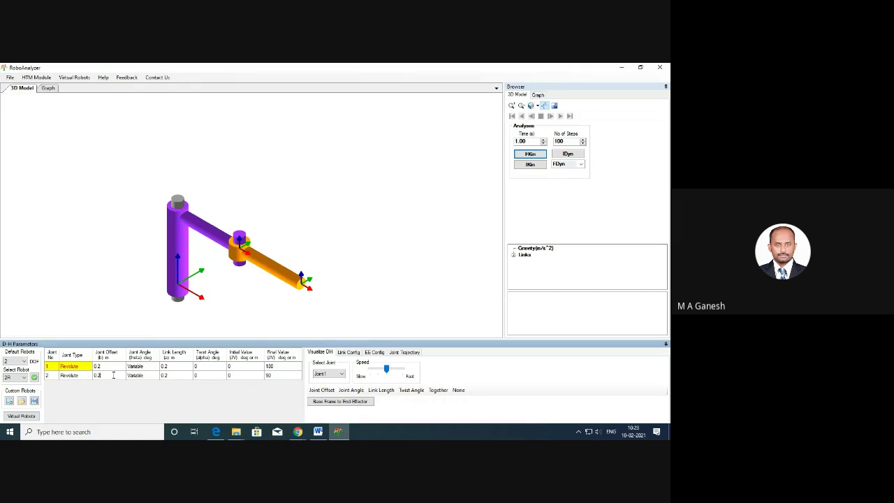
click(530, 154)
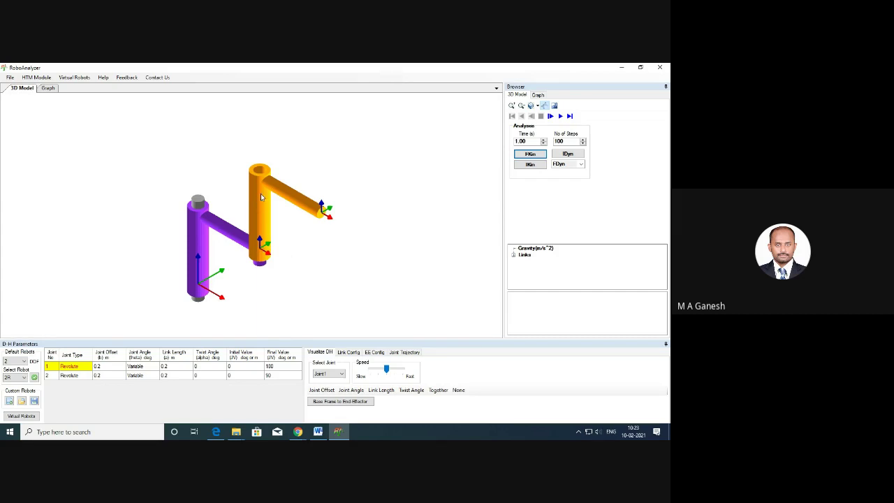
Examine the joint offsets and coordinate frames from several angles, and return the model to the isometric view.
middle_drag(311, 251, 284, 263)
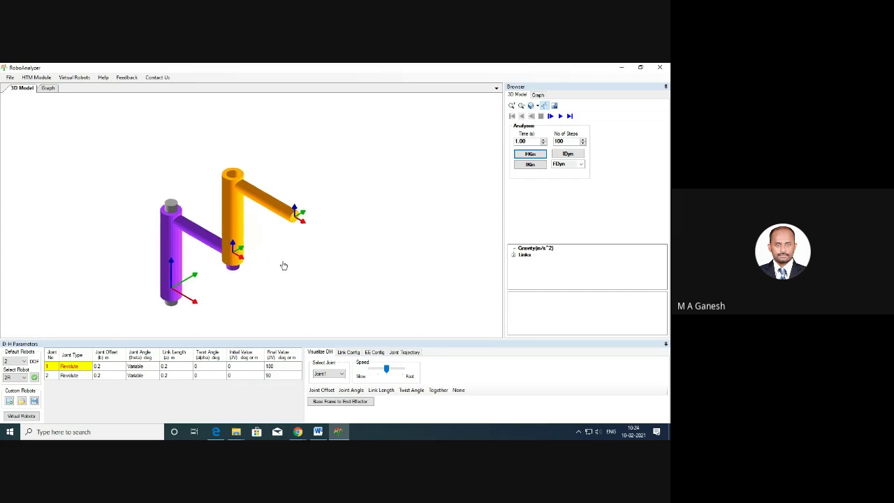
mouse_move(326, 268)
mouse_down()
mouse_move(335, 261)
mouse_move(336, 270)
mouse_up()
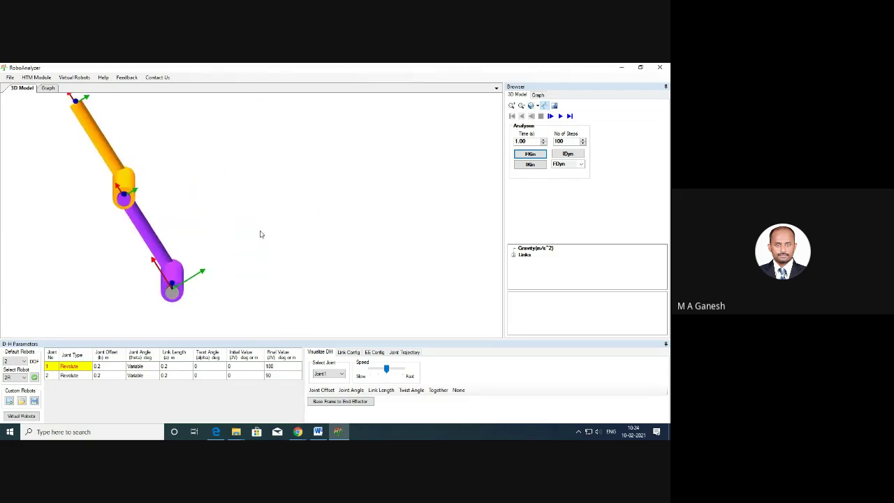
middle_drag(260, 235, 324, 264)
mouse_move(313, 283)
mouse_down()
mouse_move(346, 258)
mouse_move(285, 230)
mouse_move(258, 264)
mouse_move(312, 267)
mouse_up()
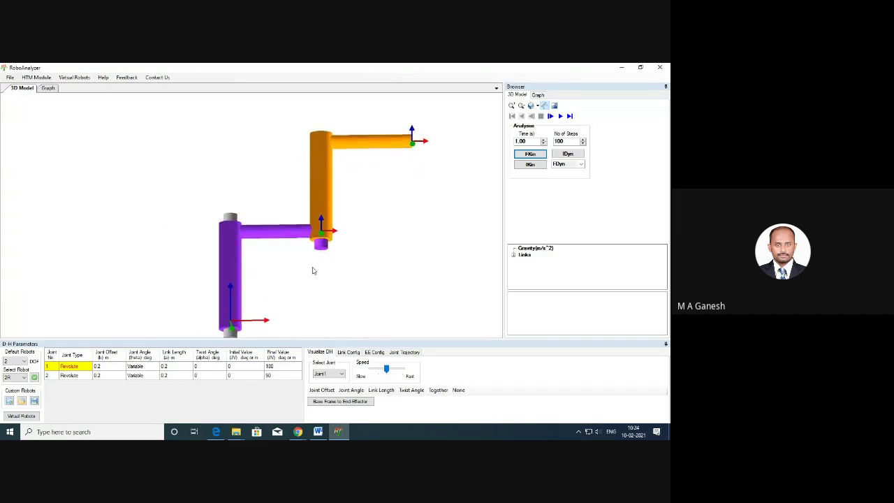
middle_drag(422, 280, 375, 264)
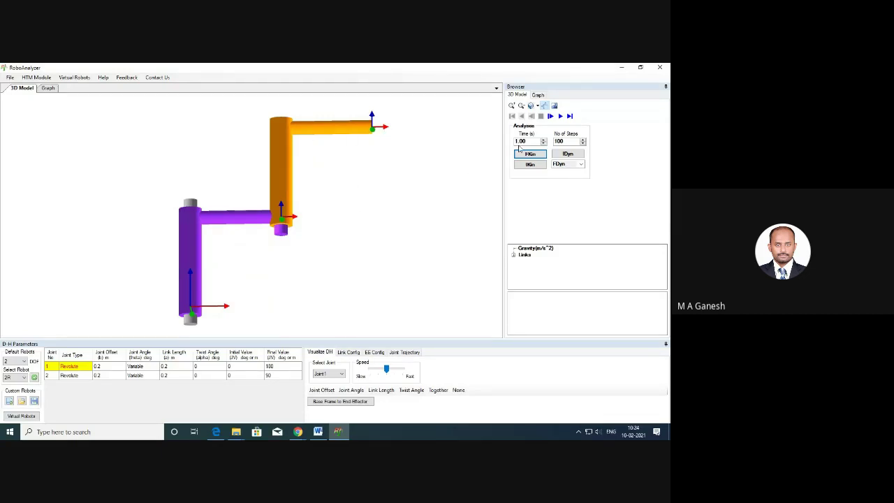
click(539, 106)
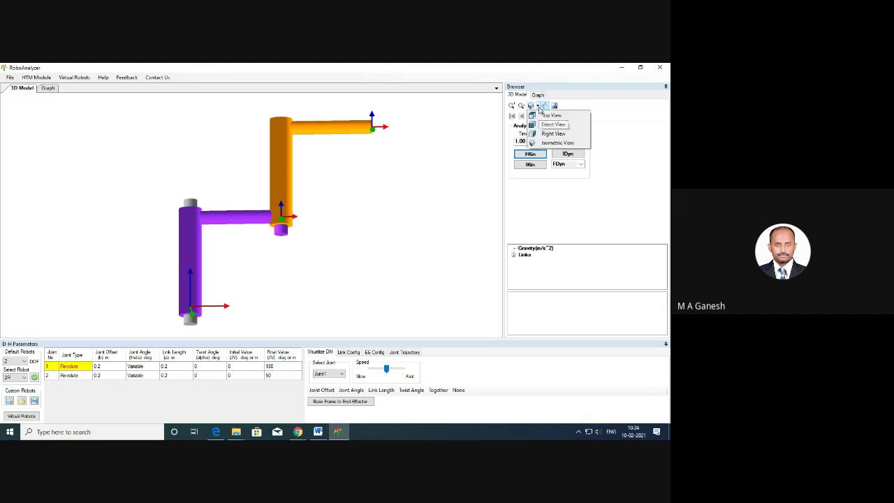
click(545, 143)
drag(358, 274, 361, 250)
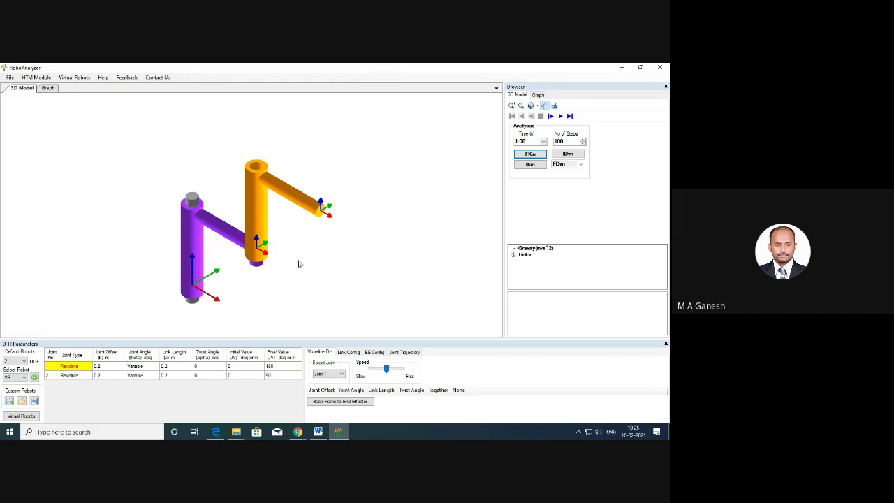
Set the first joint's link length to 0.3 m.
double_click(173, 366)
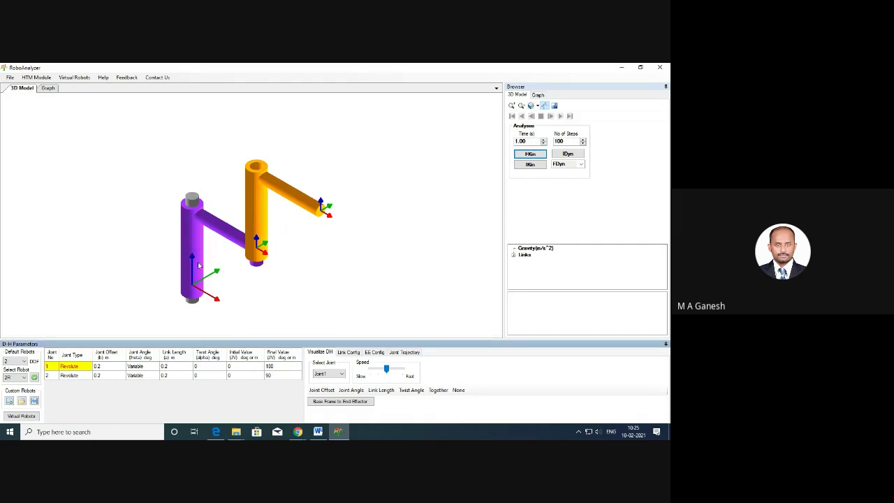
click(201, 210)
text(3)
key(Return)
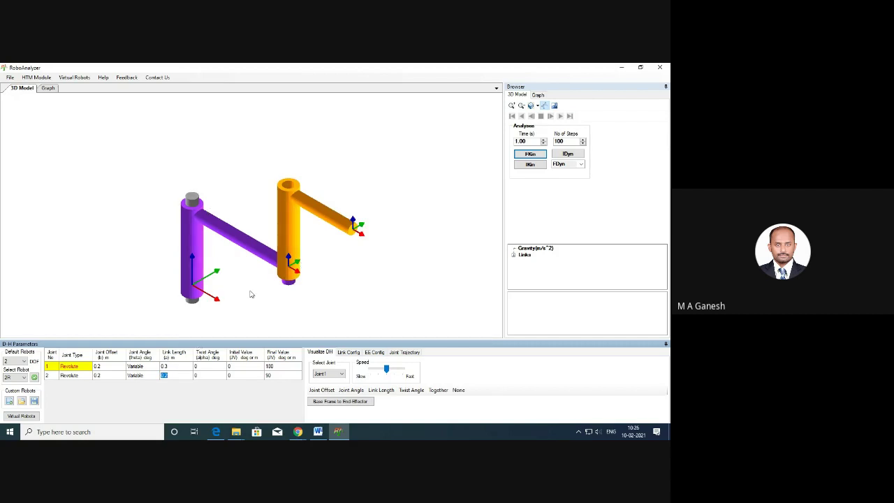
Set the second joint's link length to 0.3 m and run the forward kinematics analysis.
click(176, 375)
text(3)
click(524, 156)
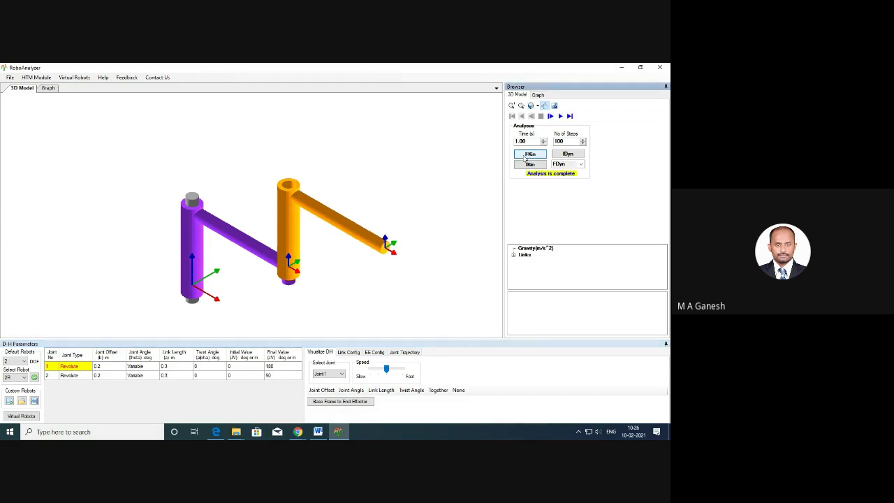
drag(435, 273, 402, 249)
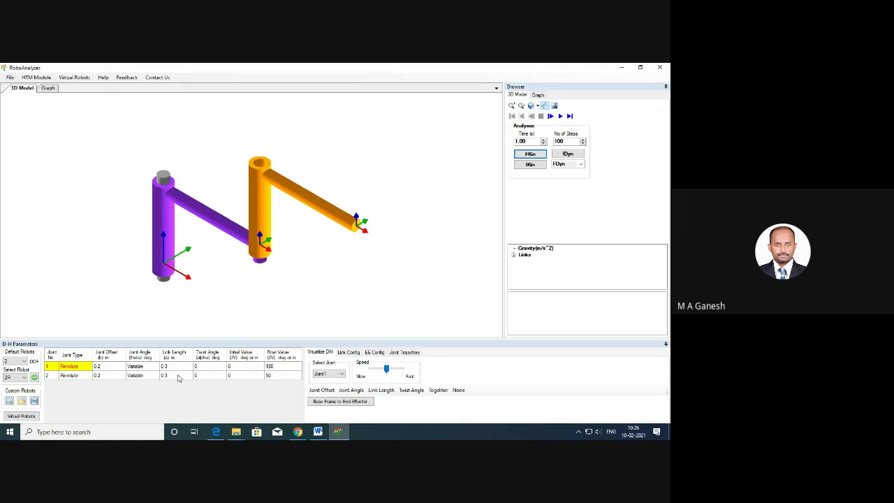
Set the first joint's twist angle to 45 degrees and inspect the second link's tilt from several angles.
double_click(198, 368)
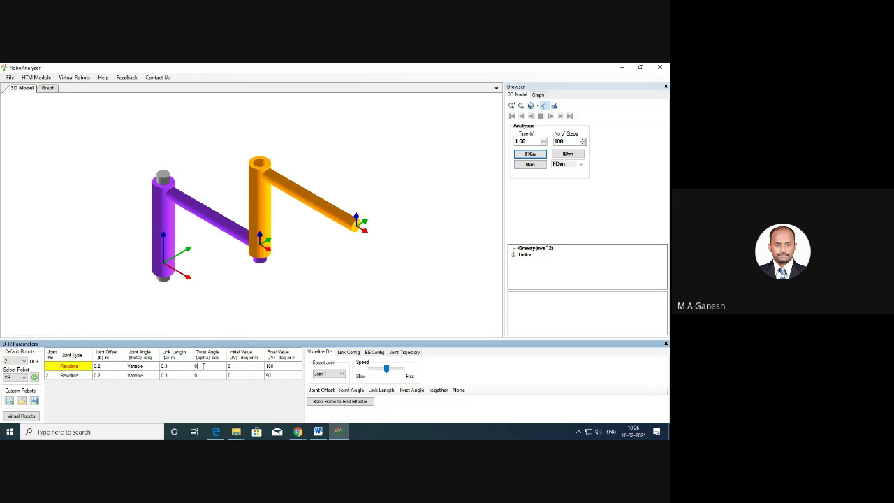
text(45)
key(Return)
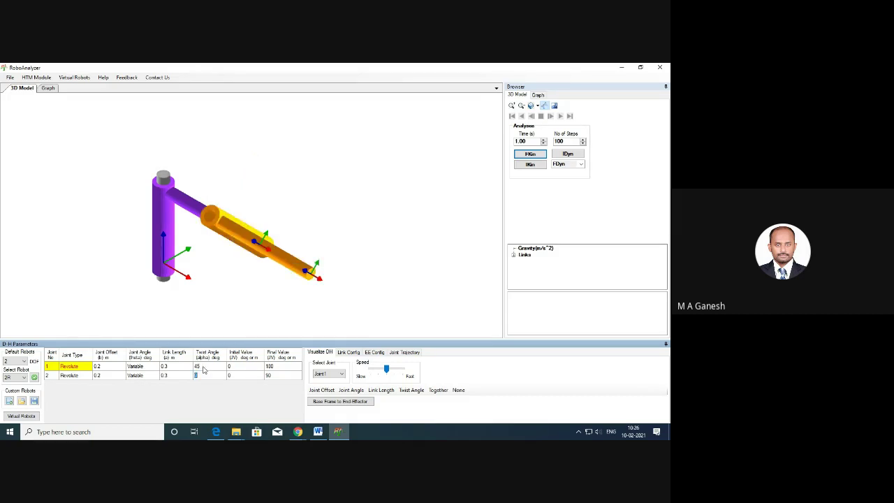
click(249, 282)
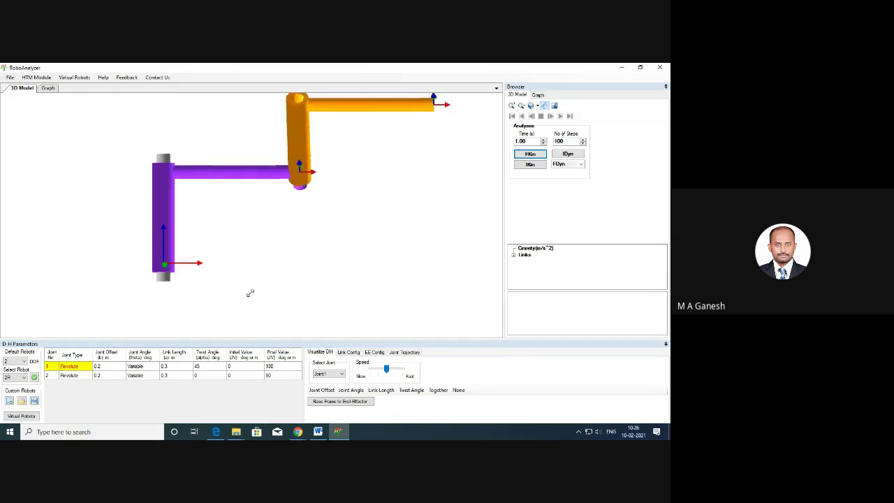
drag(242, 319, 281, 212)
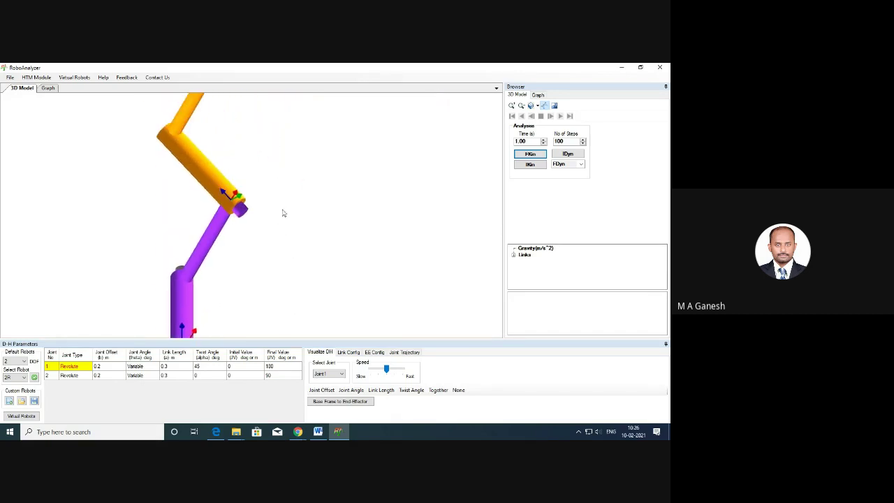
scroll(317, 225, down, 3)
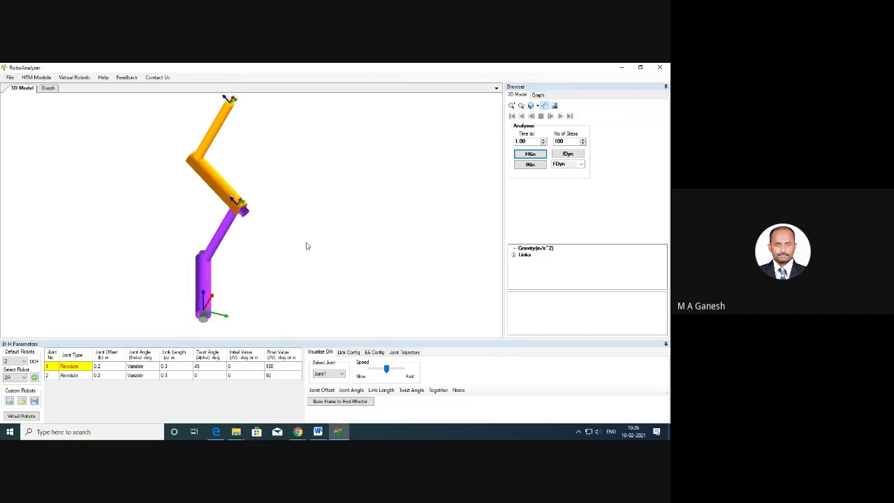
drag(308, 246, 259, 252)
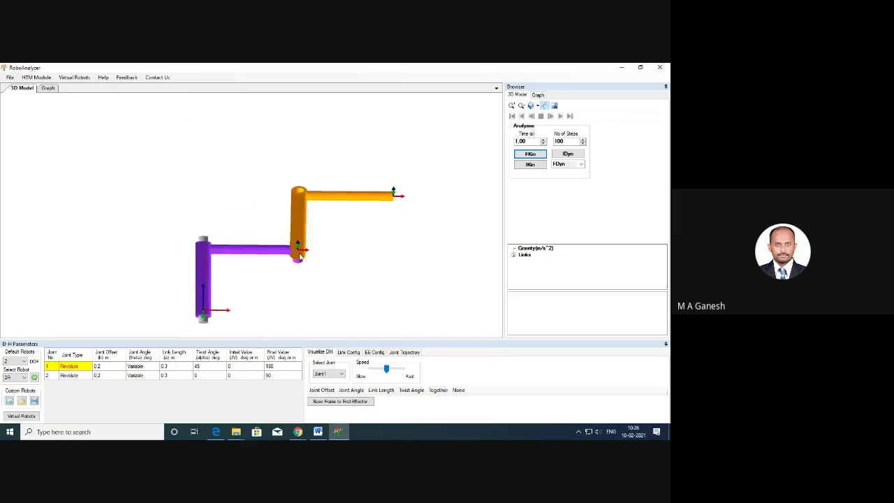
middle_drag(343, 280, 320, 274)
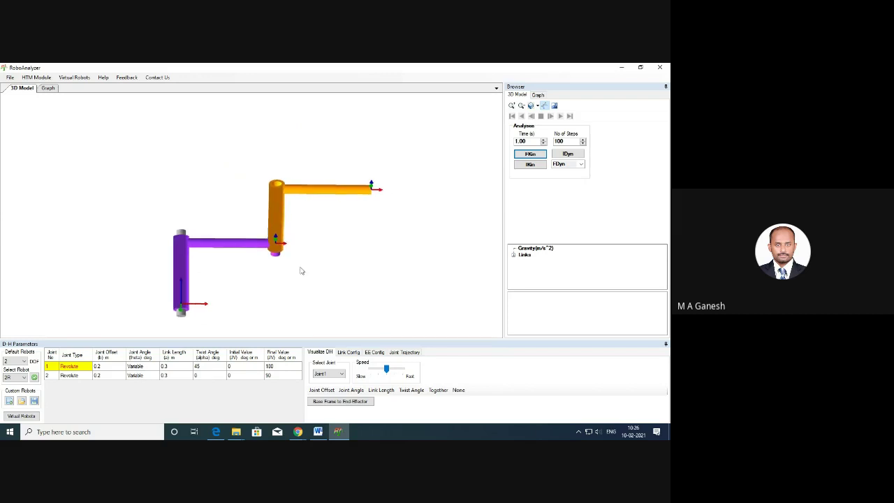
Set the first joint's twist angle to -45 degrees.
click(198, 371)
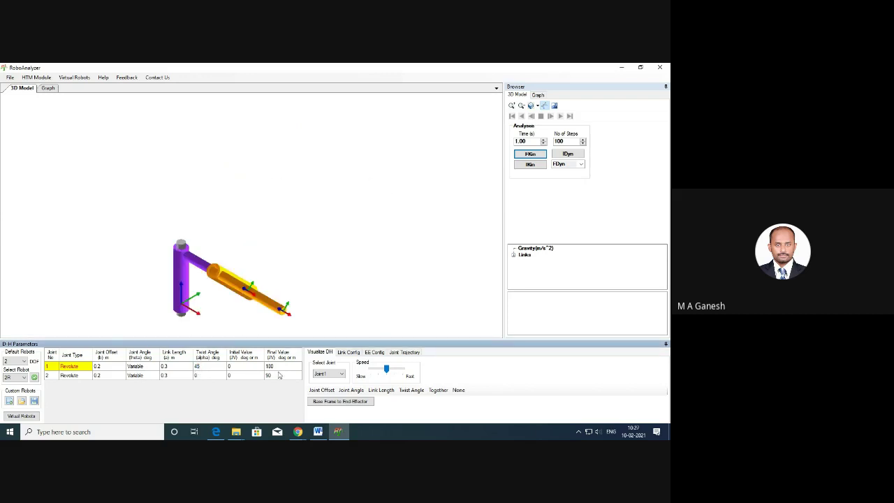
key(Return)
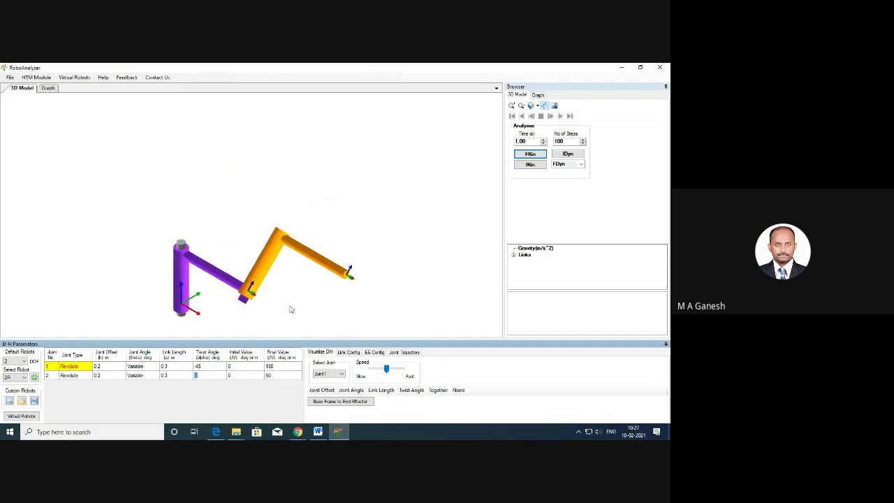
drag(289, 310, 255, 271)
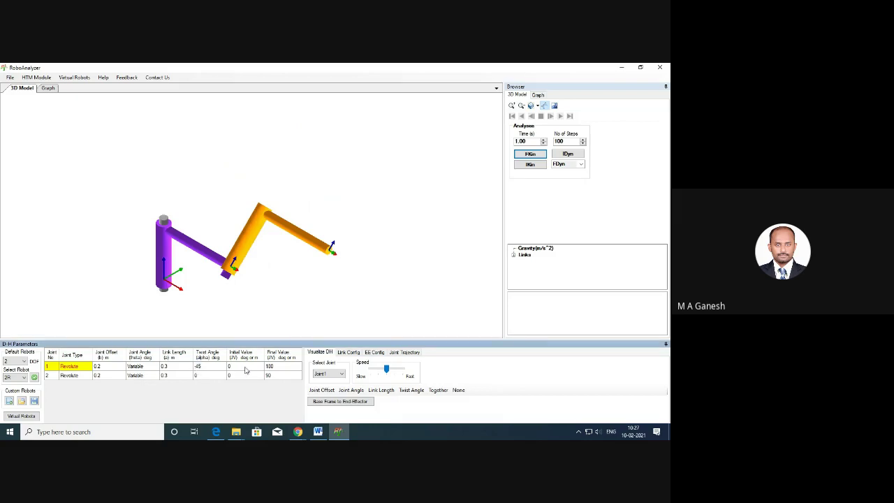
Return the first joint's twist angle to 45 degrees.
key(Delete)
key(Return)
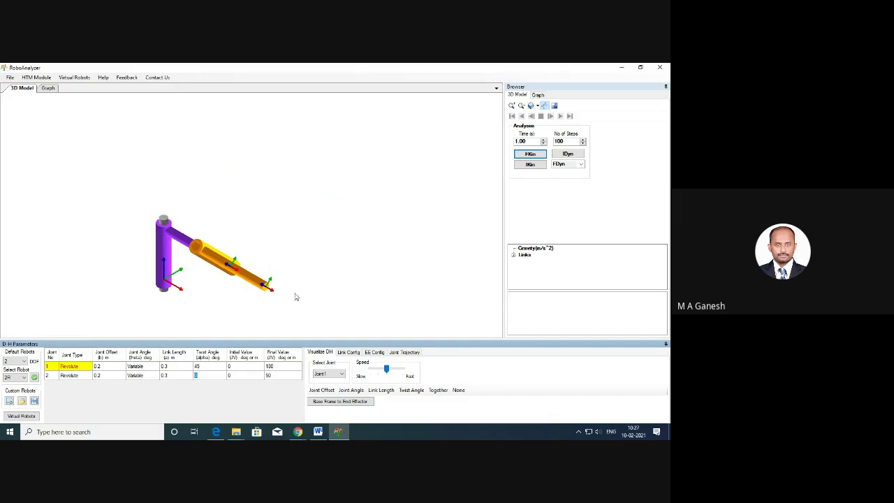
Set the second joint's twist angle to 45 degrees.
click(353, 282)
click(206, 375)
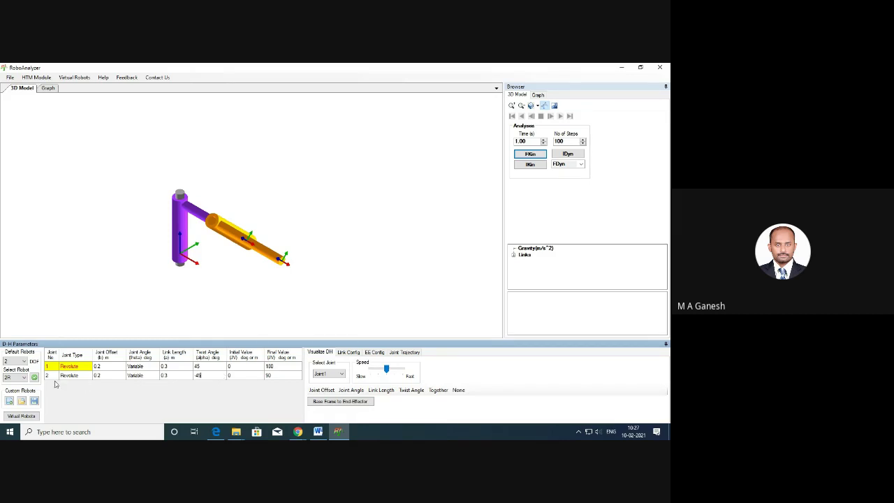
click(204, 375)
double_click(197, 375)
key(BackSpace)
text(45)
Return the first joint's twist angle to 0 degrees while keeping the second joint's at 45 degrees.
click(202, 366)
click(203, 367)
double_click(198, 366)
text(45)
click(208, 374)
key(Delete)
key(Delete)
click(208, 376)
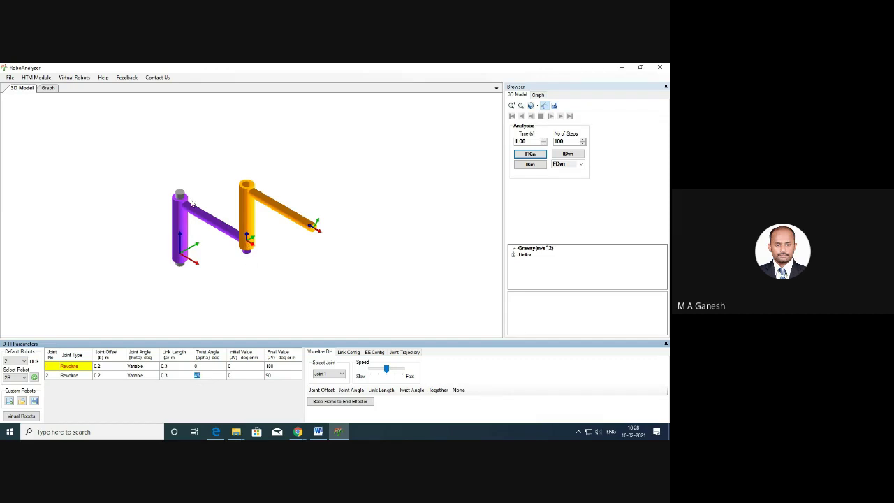
Set the first joint's twist angle to 90 degrees, then run the forward kinematics analysis and play the motion.
click(200, 366)
text(90)
key(Return)
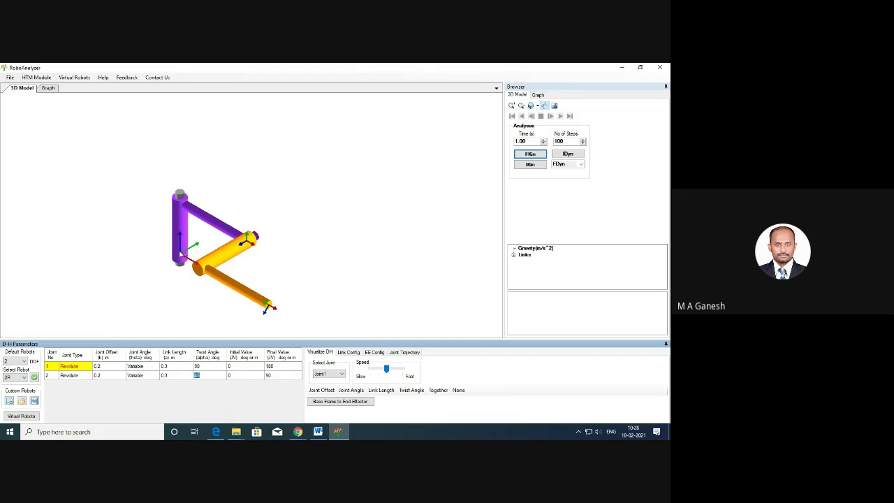
click(530, 154)
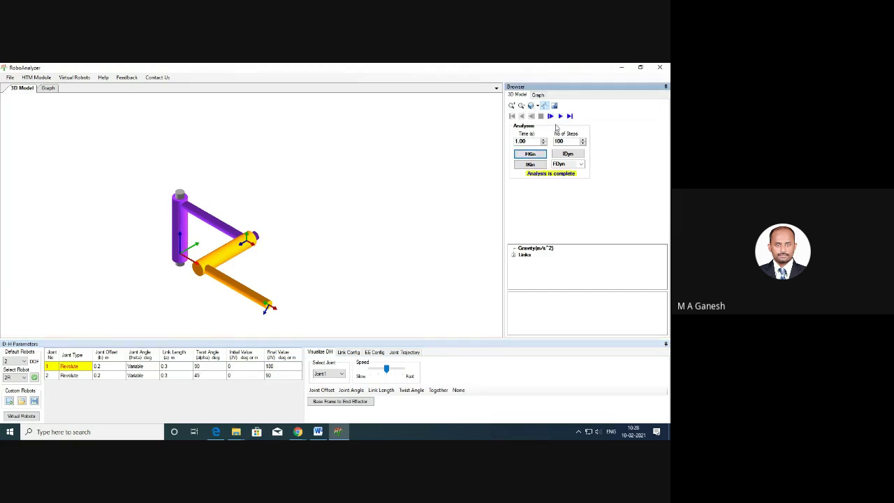
click(560, 116)
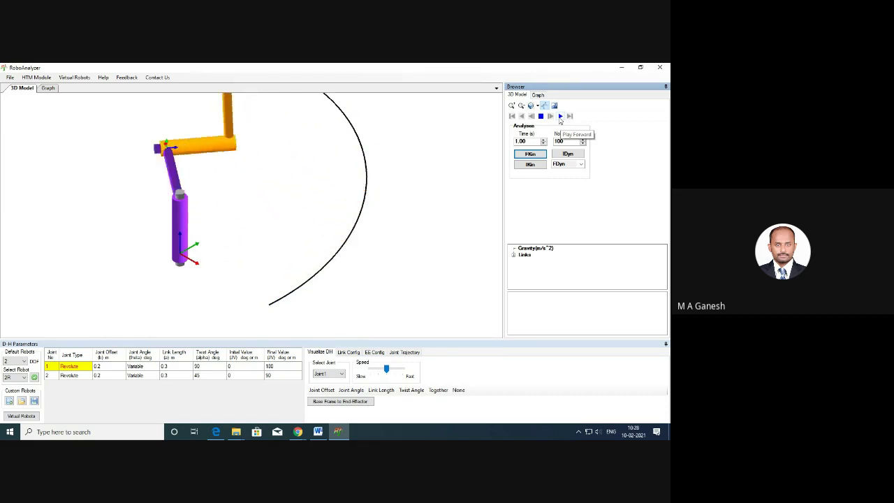
Visualize the D-H frame transformations from the base frame to the end-effector, with Joint1 selected.
click(349, 353)
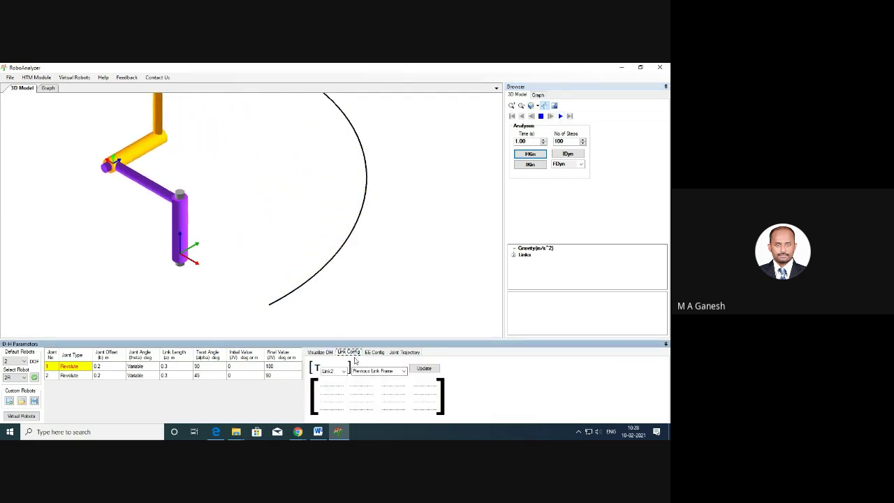
click(327, 353)
click(340, 375)
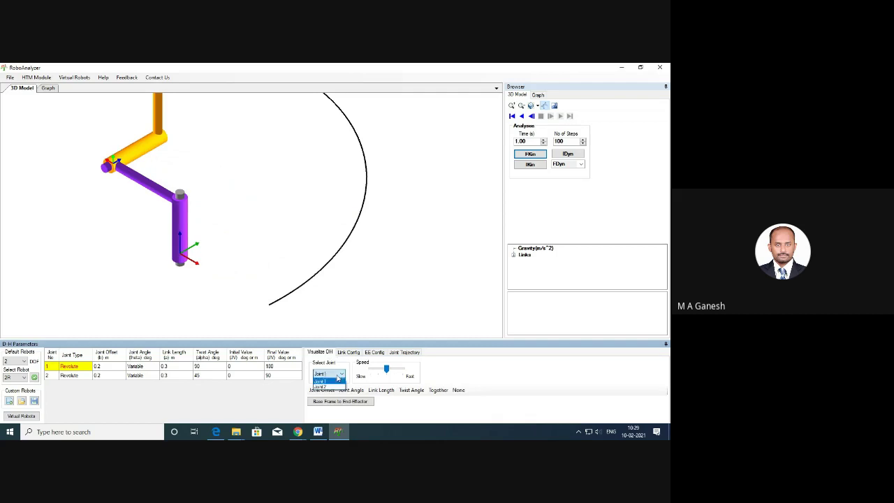
click(336, 381)
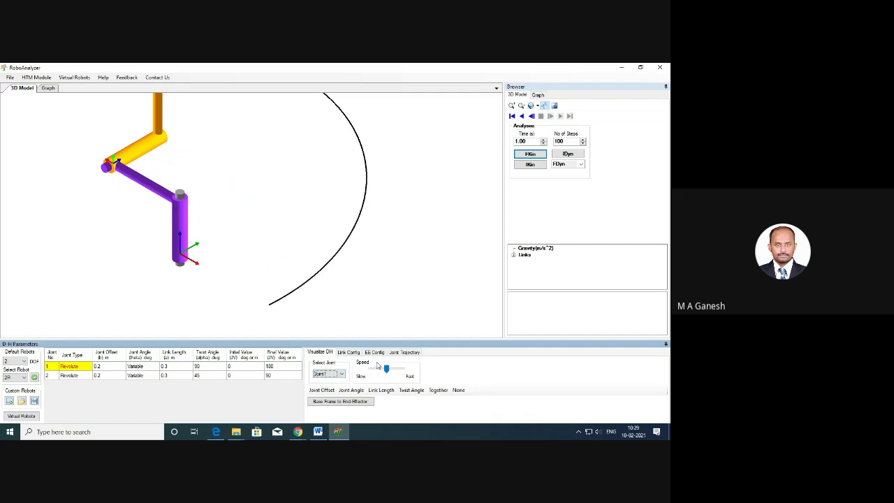
click(355, 401)
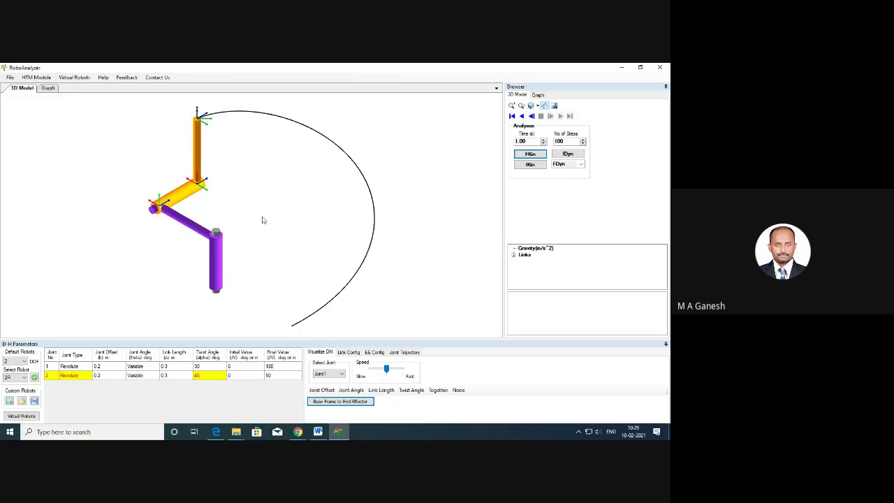
Set the twist angle to 90 degrees for the second joint and 0 degrees for the first.
click(207, 376)
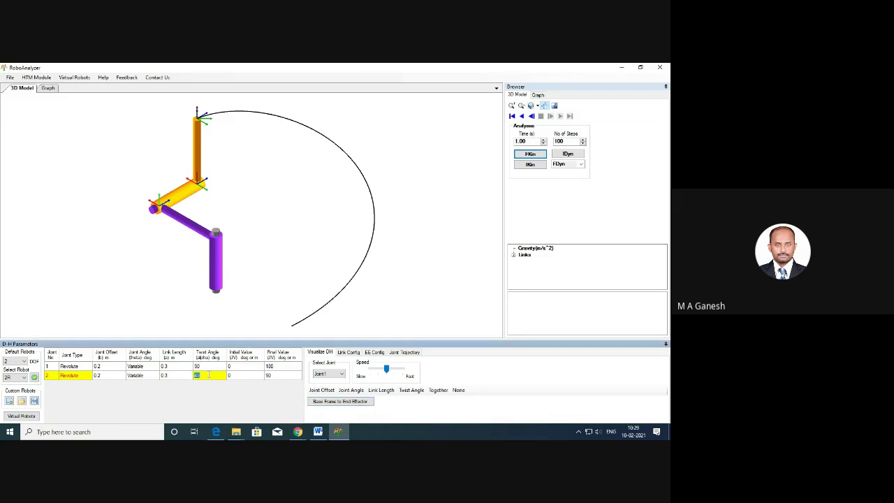
key(BackSpace)
text(90)
click(209, 368)
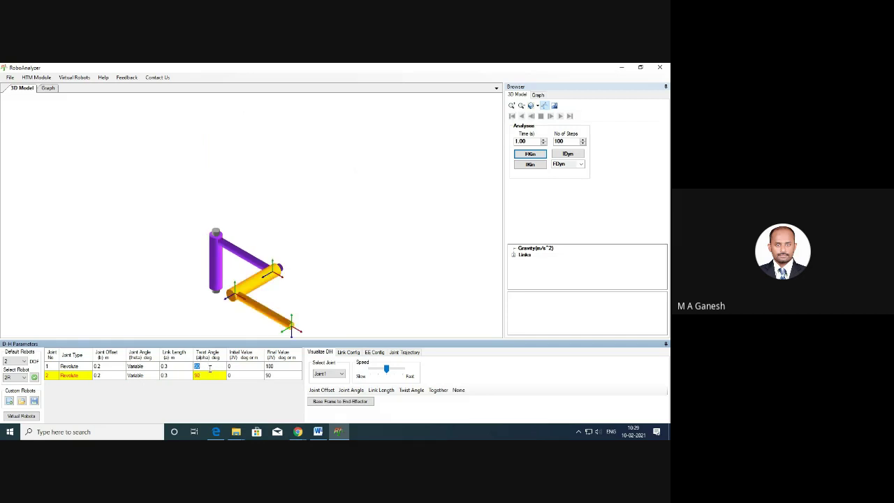
key(BackSpace)
key(Return)
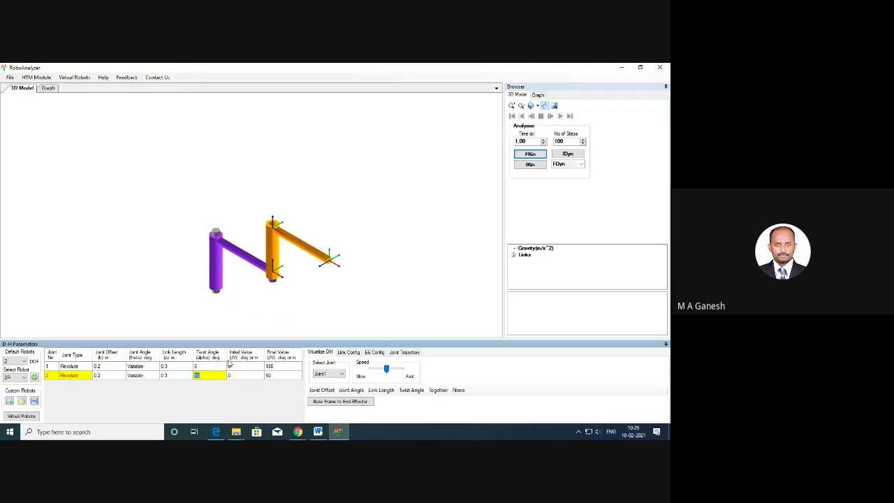
Set the link length of both joints to 0.1 m and run the forward kinematics analysis.
click(203, 367)
click(183, 366)
text(1)
key(Return)
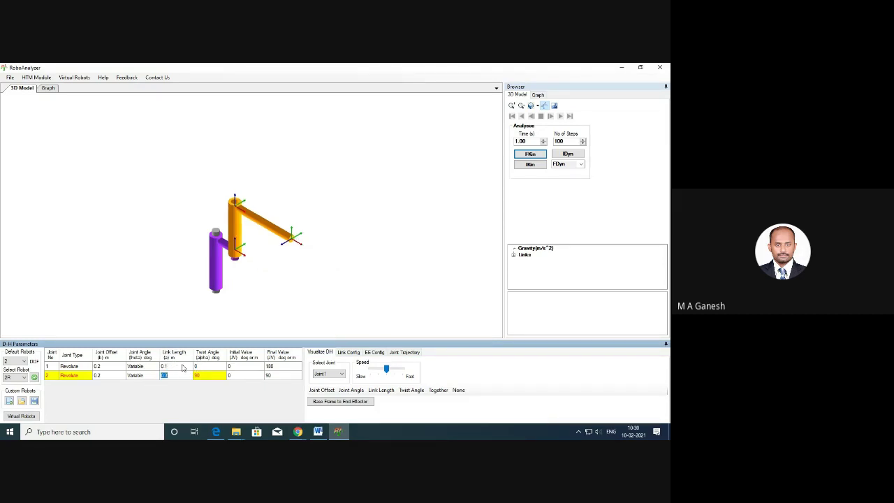
click(172, 376)
click(529, 155)
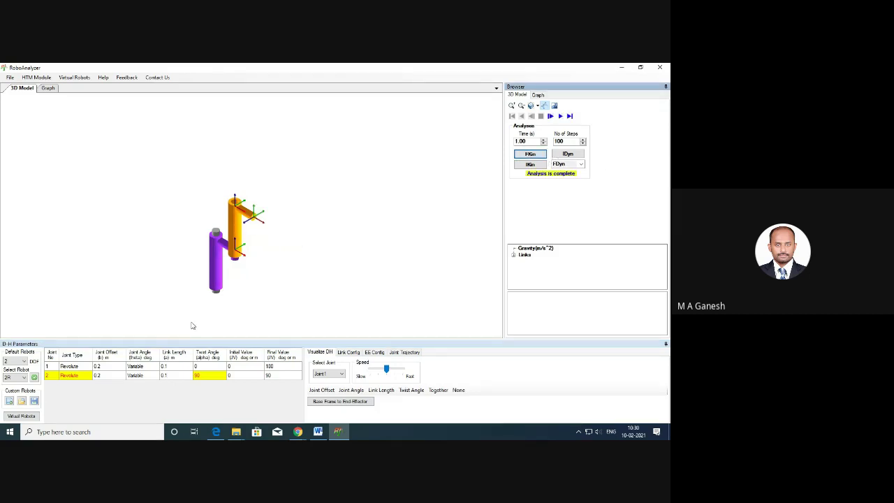
Set the joint offset of both joints to 0 m, run the forward kinematics analysis and examine the compact robot up close.
click(110, 368)
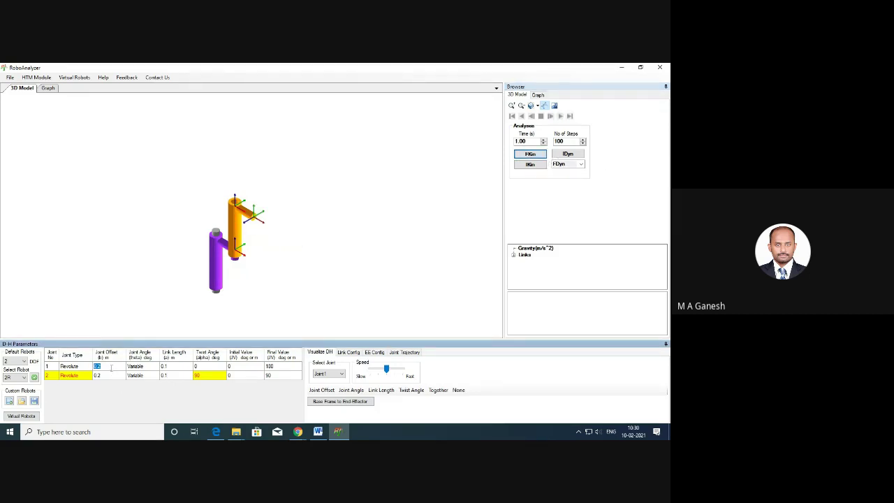
key(BackSpace)
text(0)
click(111, 371)
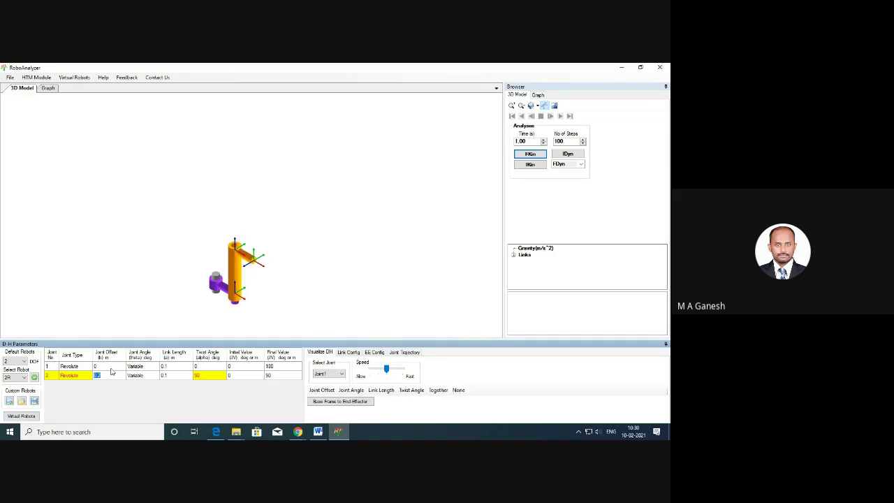
click(102, 376)
text(0)
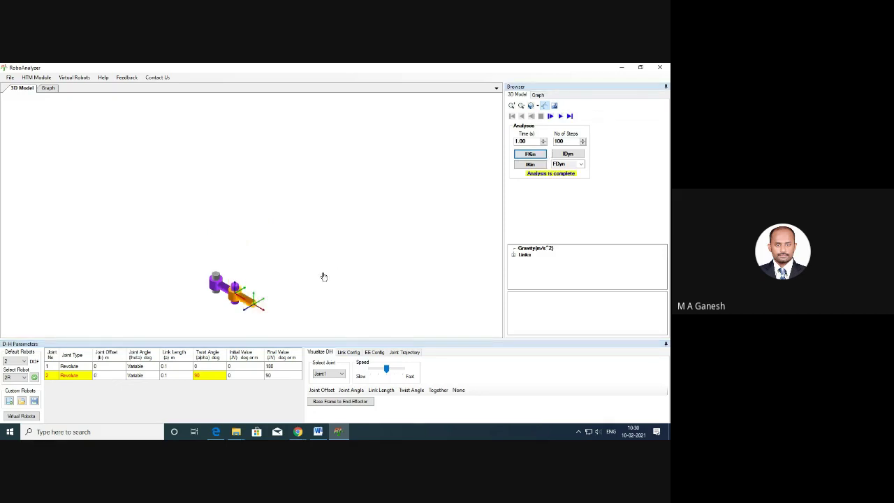
drag(321, 275, 296, 222)
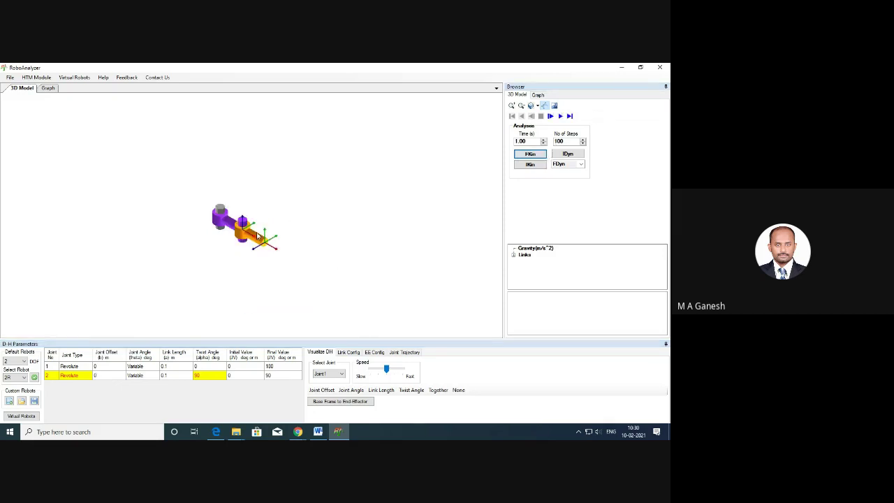
scroll(253, 237, up, 5)
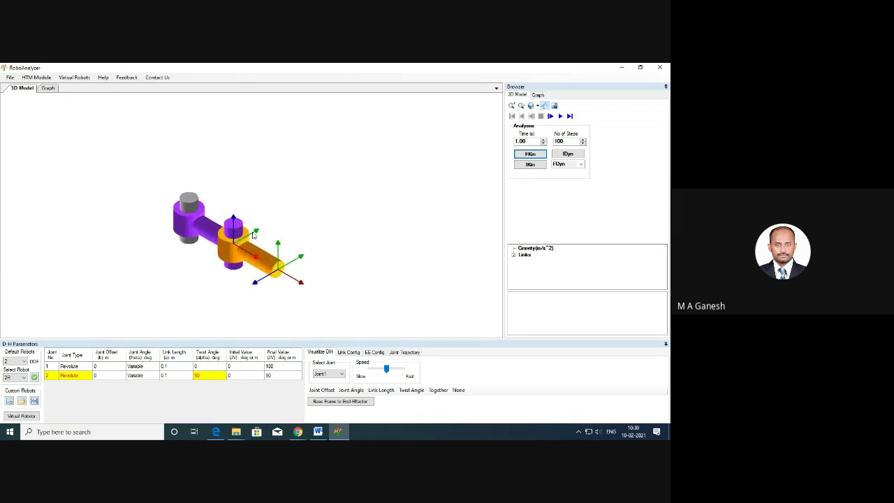
scroll(253, 236, up, 1)
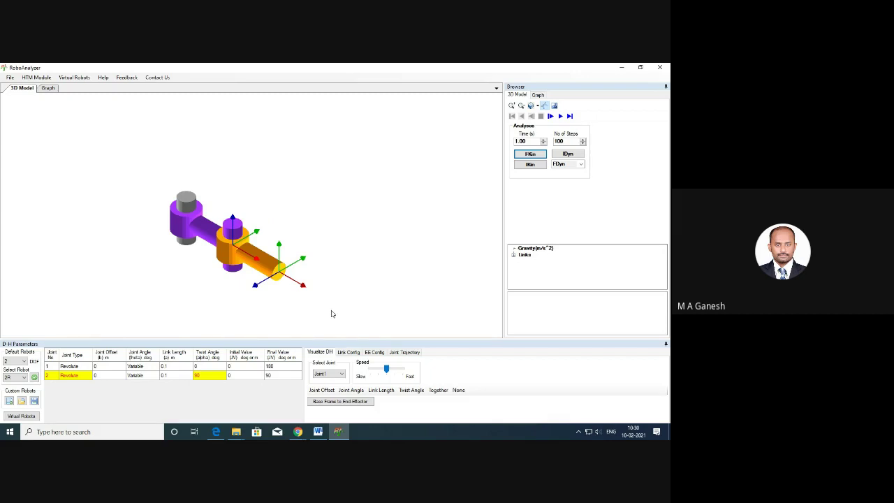
drag(332, 314, 291, 299)
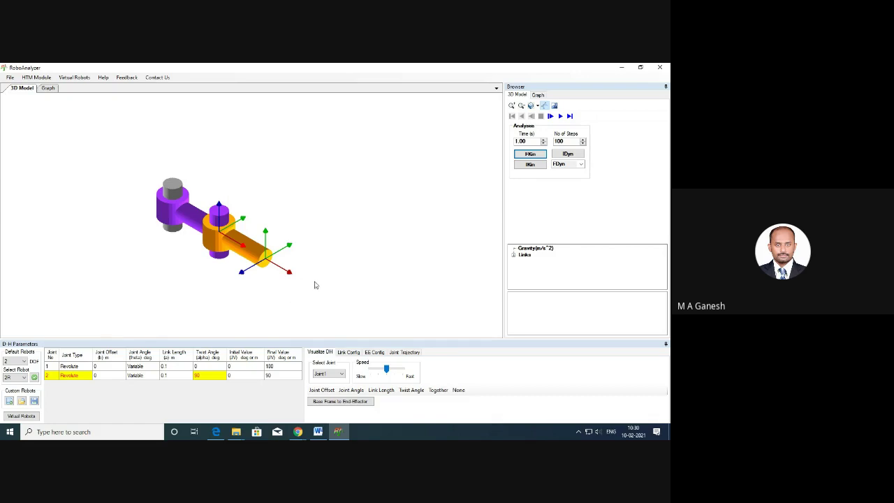
Load the default one-degree-of-freedom 1R robot.
click(14, 360)
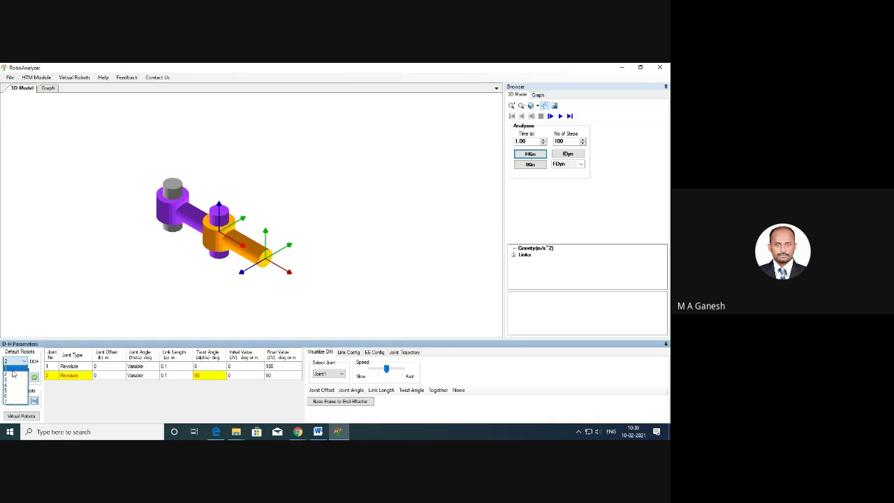
click(12, 370)
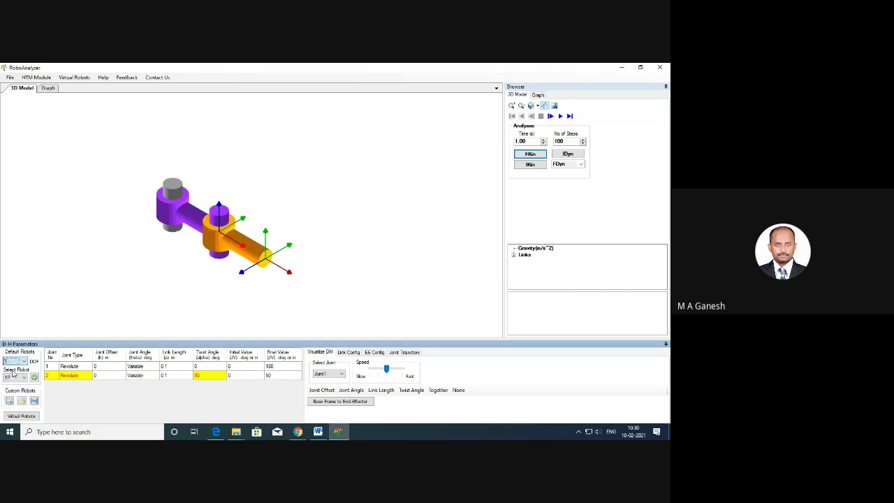
click(15, 378)
click(14, 385)
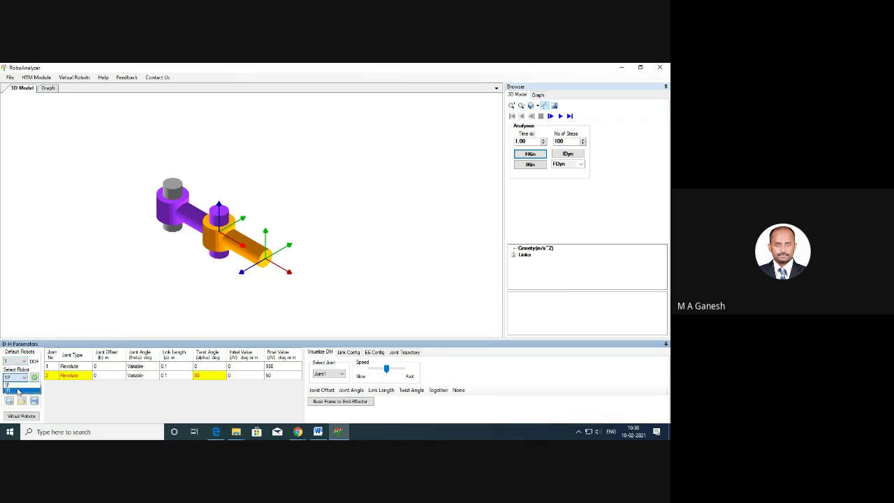
click(34, 378)
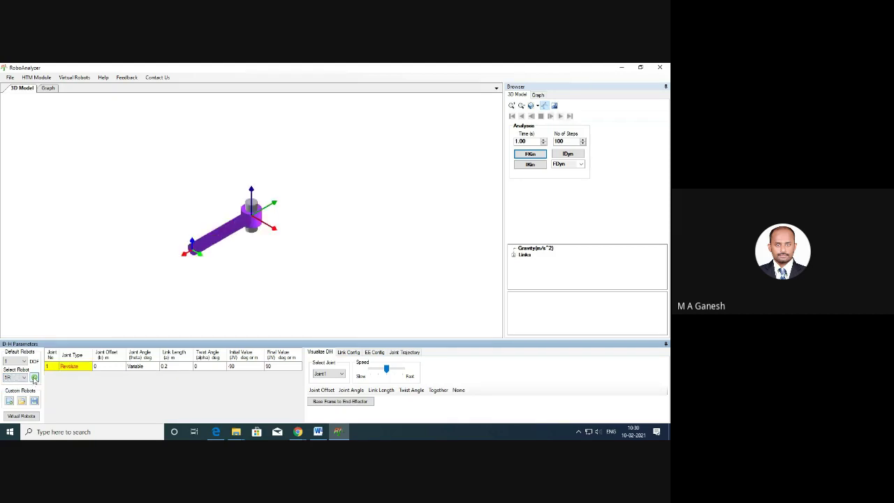
Set the single joint's offset to 0.2 m and run the forward kinematics analysis.
drag(309, 289, 285, 291)
scroll(237, 258, up, 5)
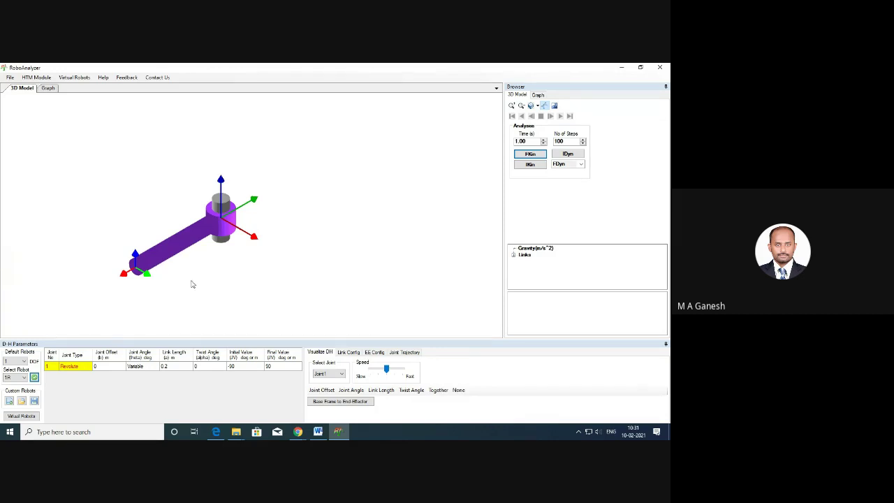
click(102, 368)
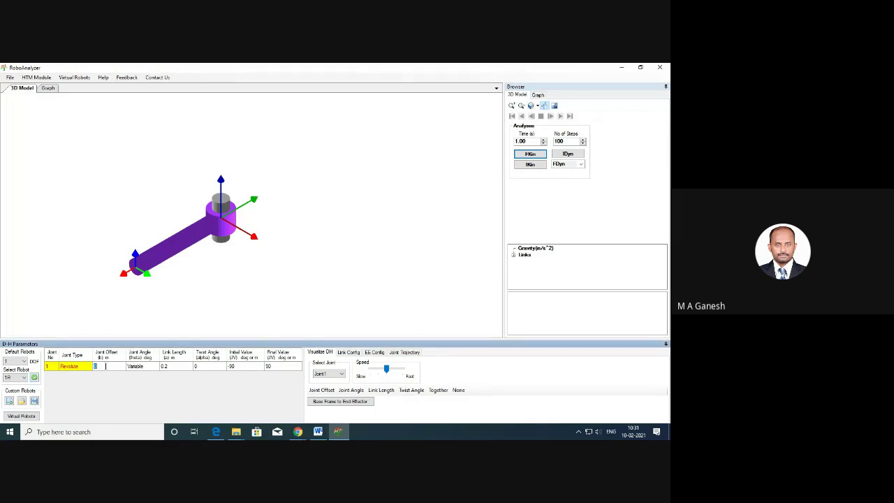
text(0)
click(531, 155)
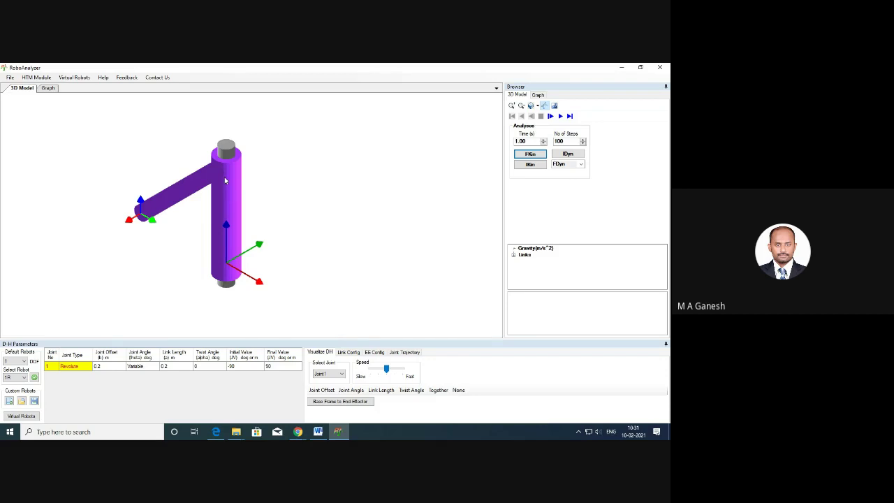
Set the single joint's link length to 0.25 m and run the forward kinematics analysis.
double_click(176, 367)
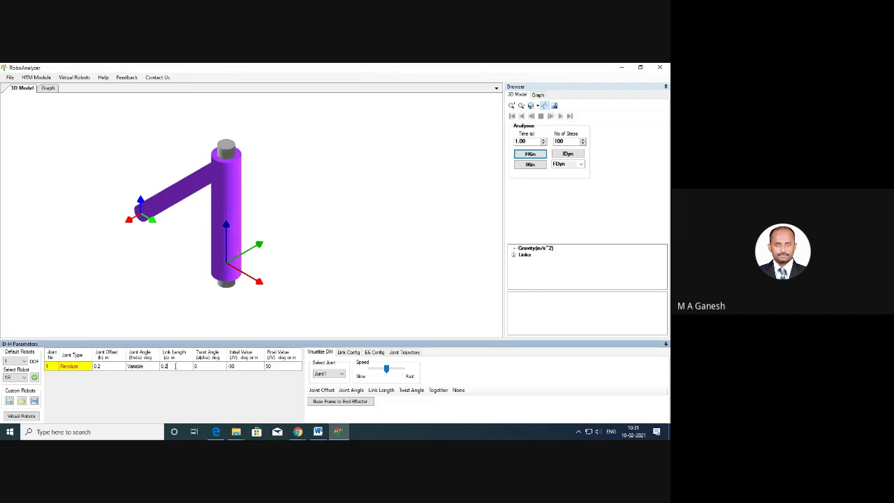
text(0.2)
click(530, 164)
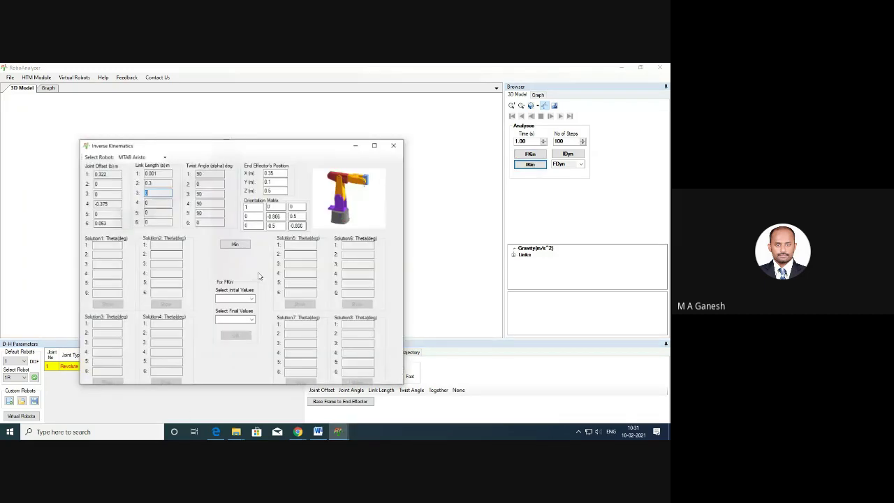
click(393, 146)
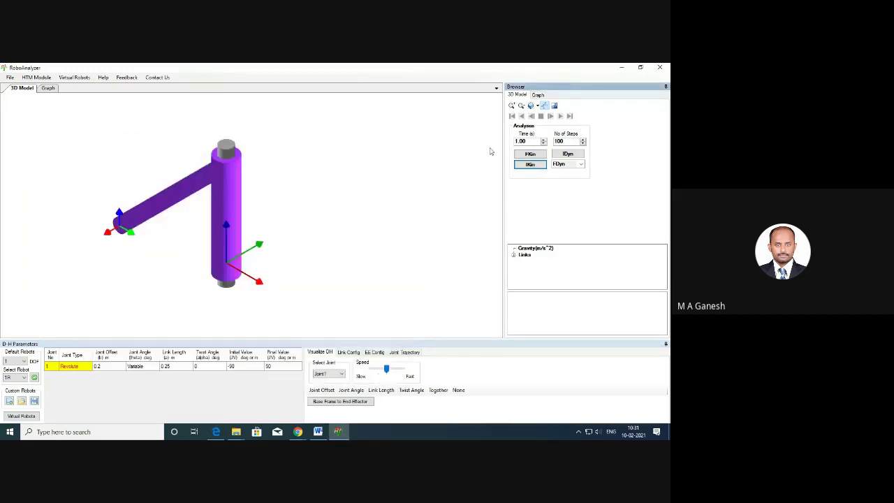
click(531, 154)
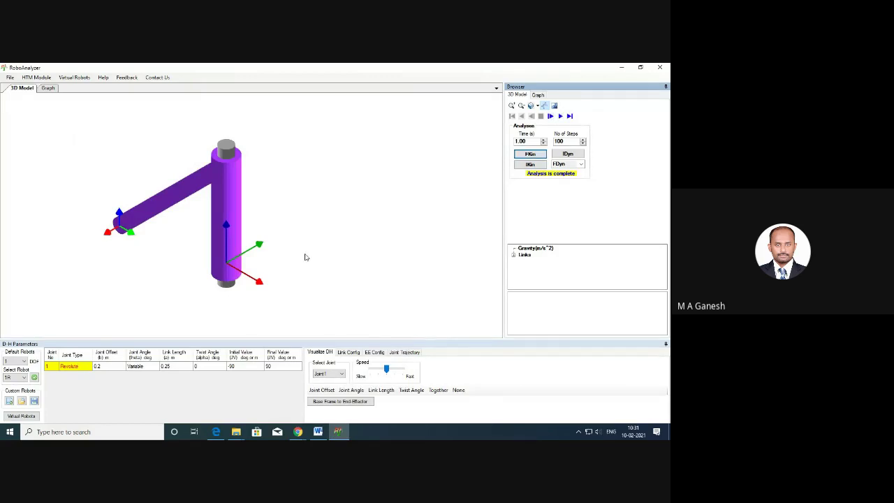
double_click(172, 363)
key(Return)
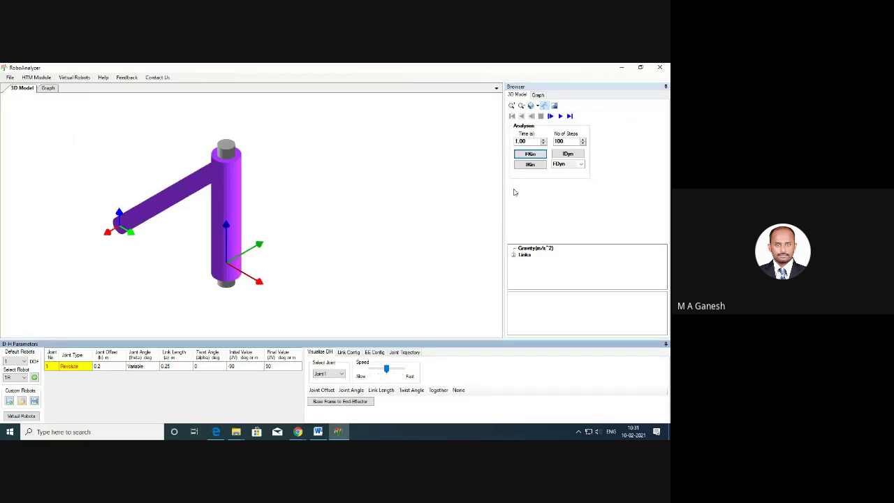
click(536, 154)
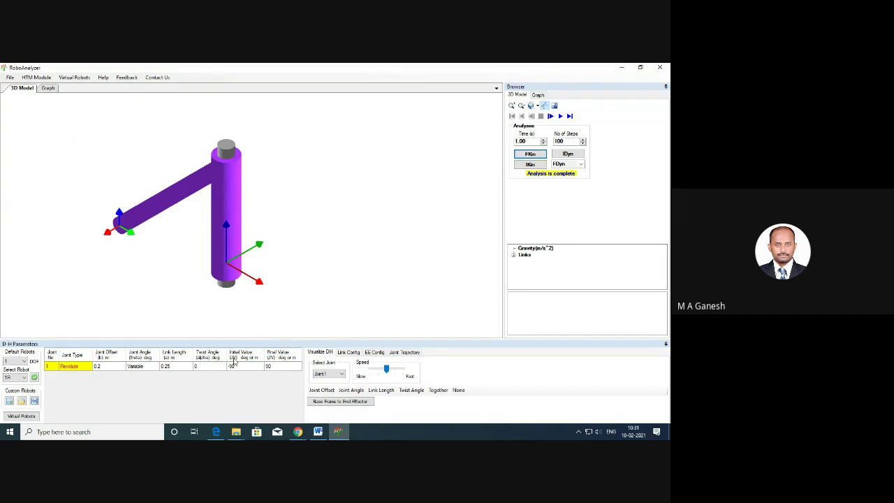
Set the single joint's twist angle to 90 degrees and run the forward kinematics analysis.
double_click(214, 366)
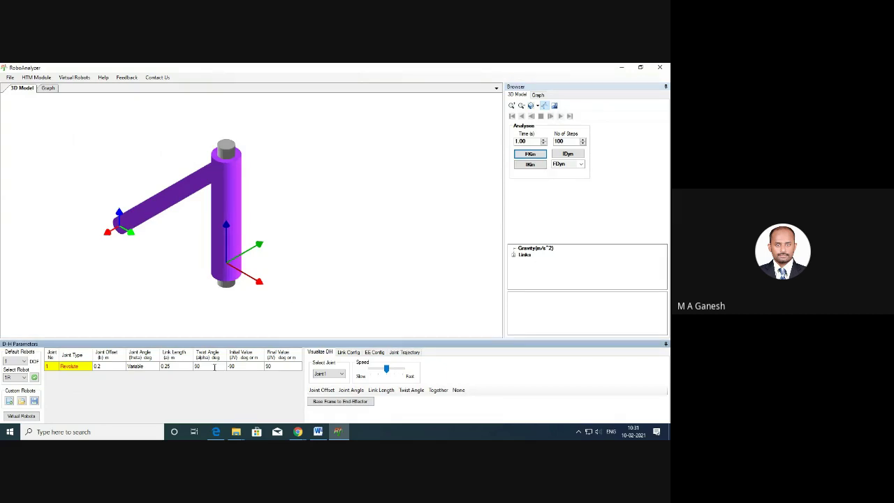
click(534, 155)
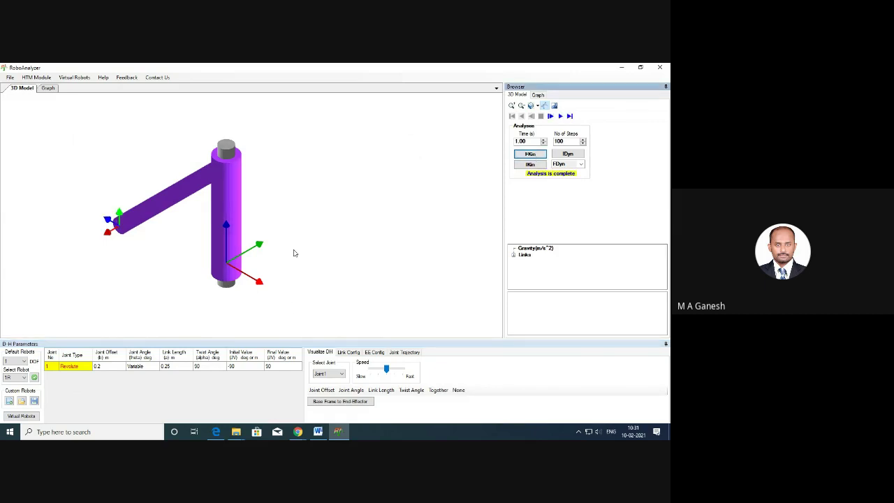
click(199, 371)
Set the joint's initial value to 0 and final value to 45 degrees, run the forward kinematics analysis and play the motion.
click(242, 368)
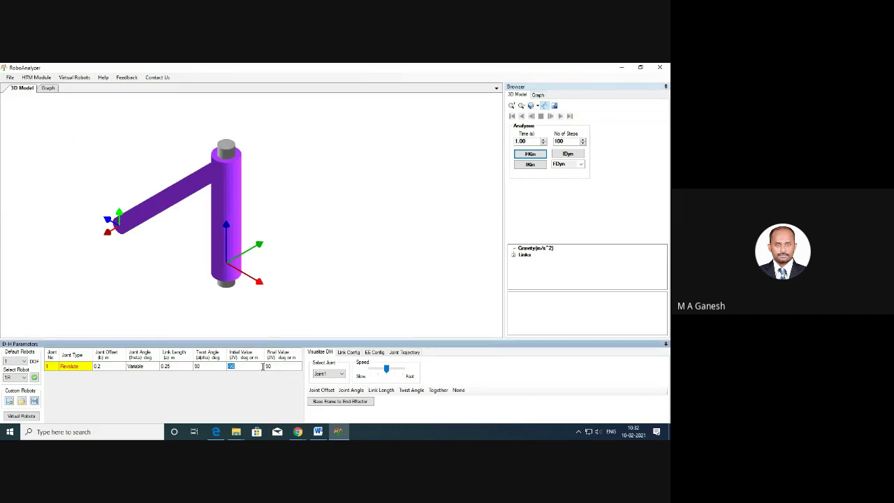
click(276, 366)
click(243, 367)
text(0)
click(273, 367)
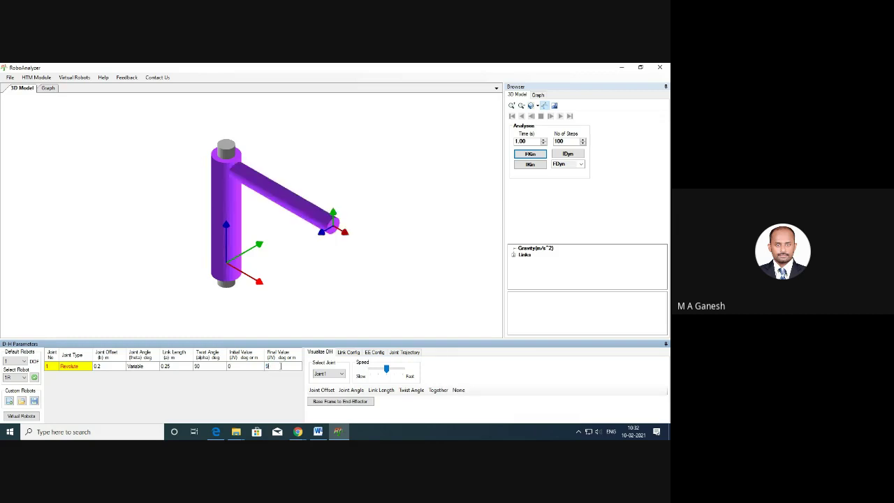
text(45)
click(530, 154)
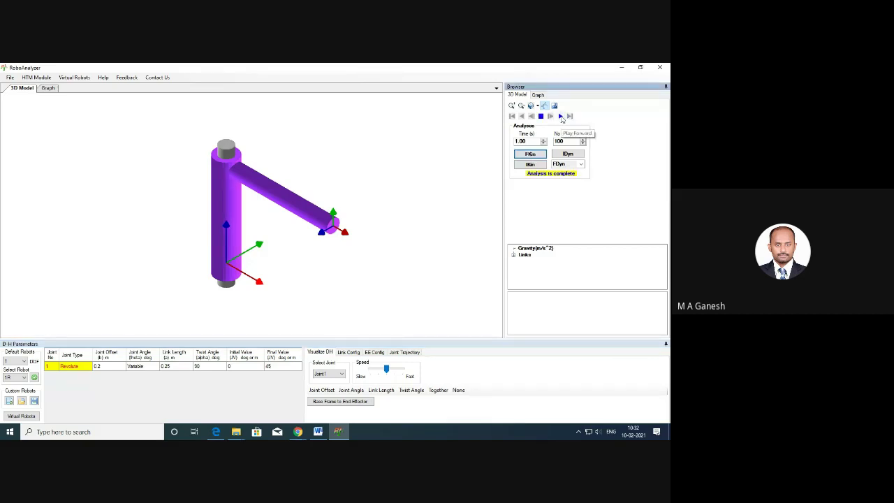
click(561, 117)
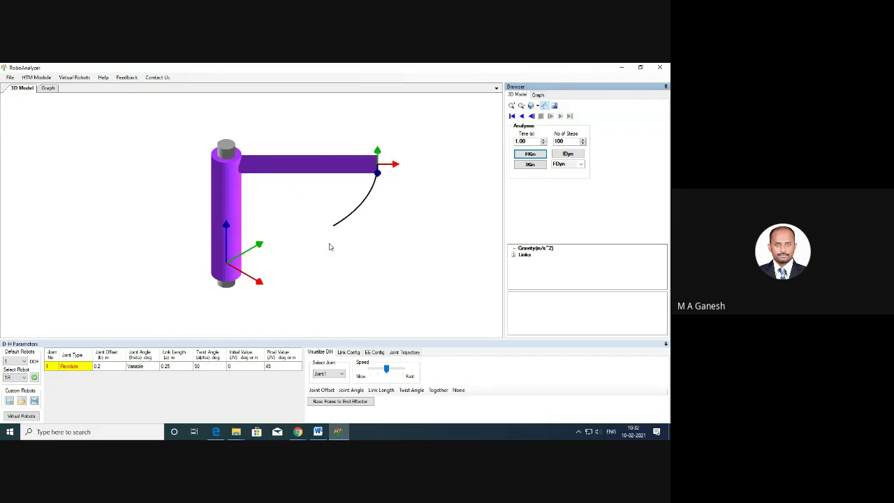
Set the joint's final value to 90 degrees, rerun the forward kinematics analysis and play the motion.
double_click(274, 366)
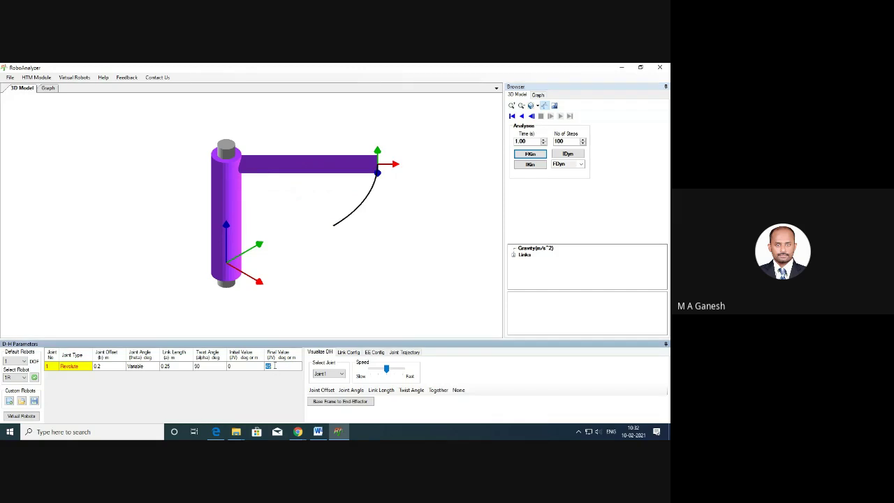
text(90)
click(530, 154)
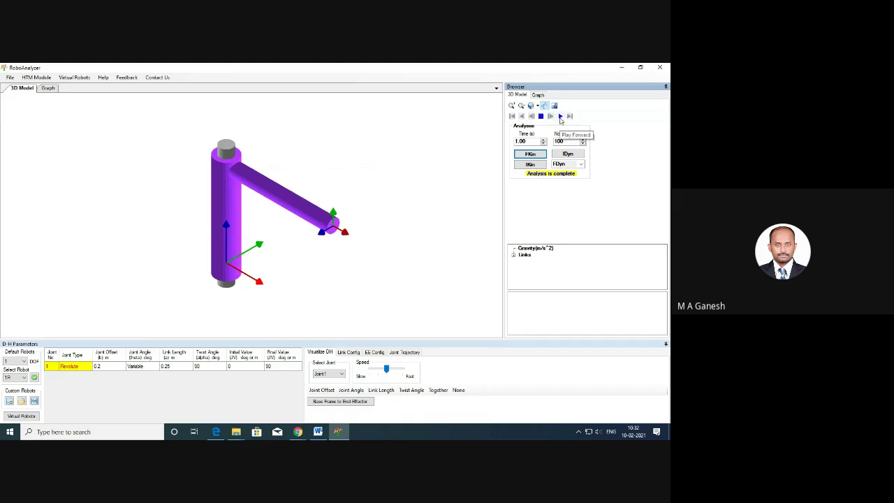
click(561, 117)
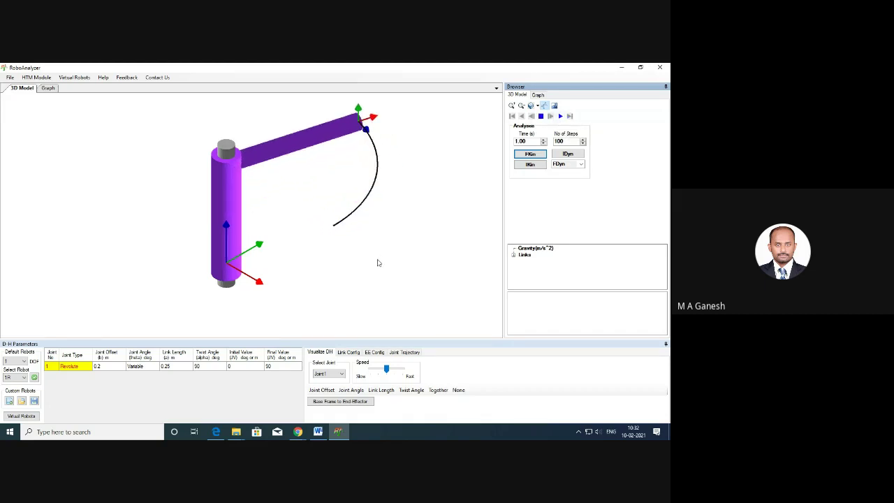
drag(414, 224, 393, 256)
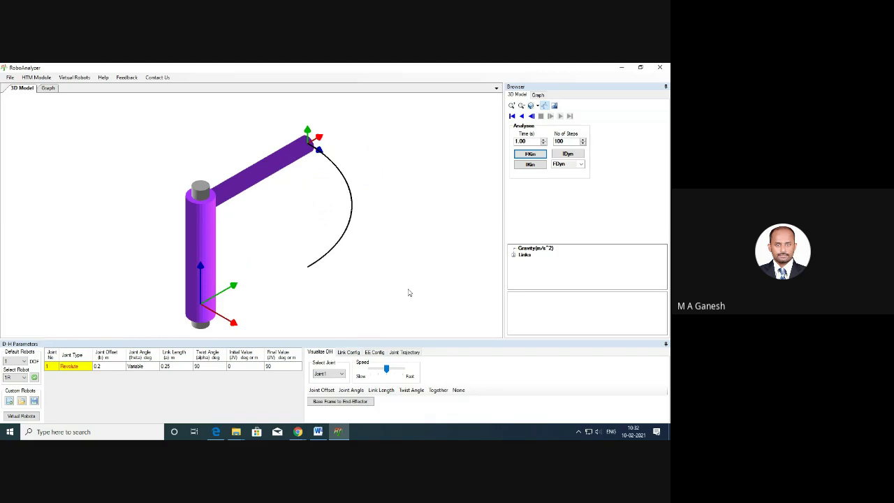
drag(361, 316, 347, 289)
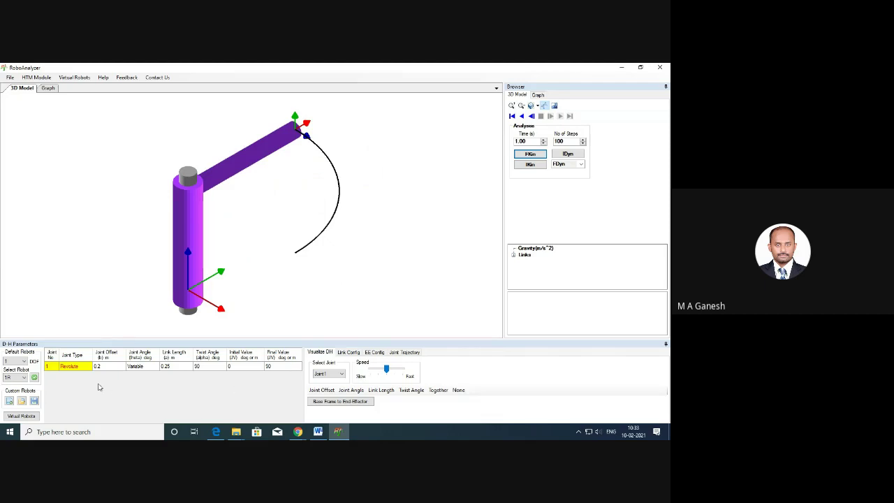
Load the default two-degree-of-freedom 2P robot.
click(15, 362)
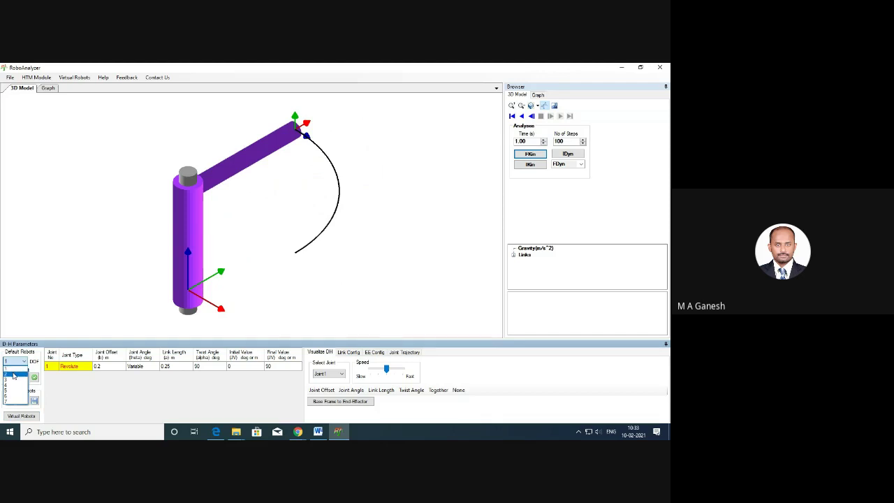
click(16, 374)
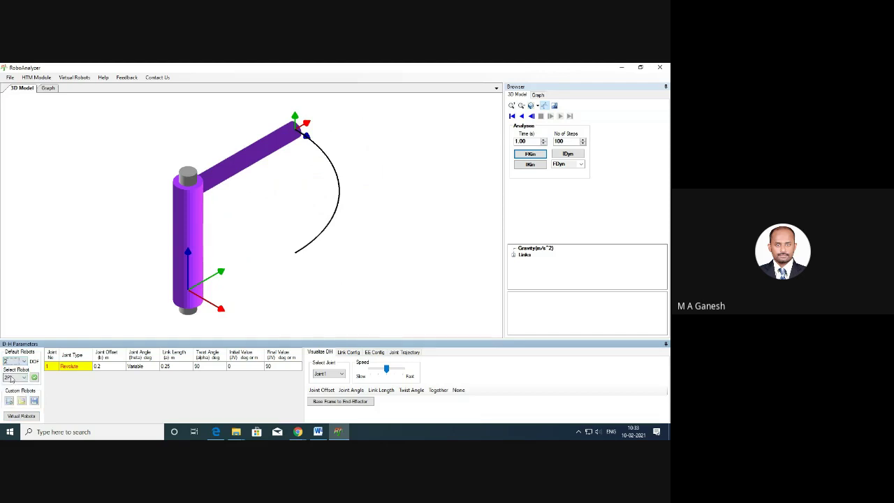
click(21, 379)
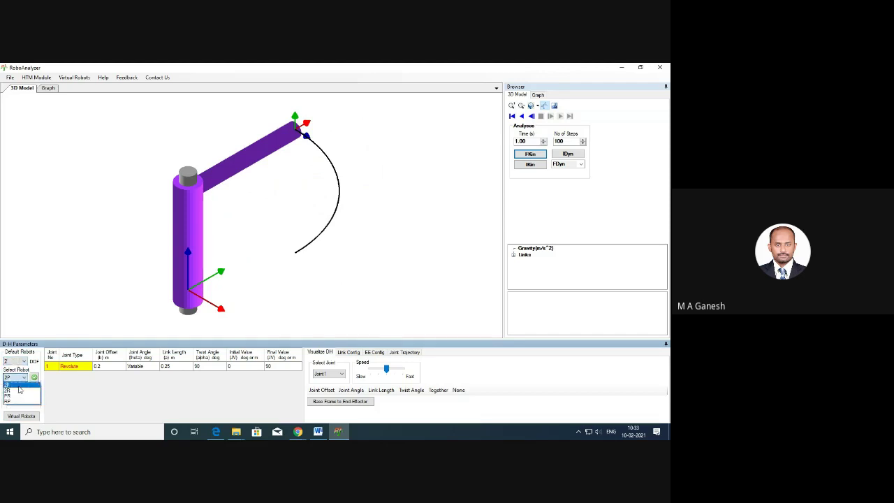
click(18, 383)
click(34, 379)
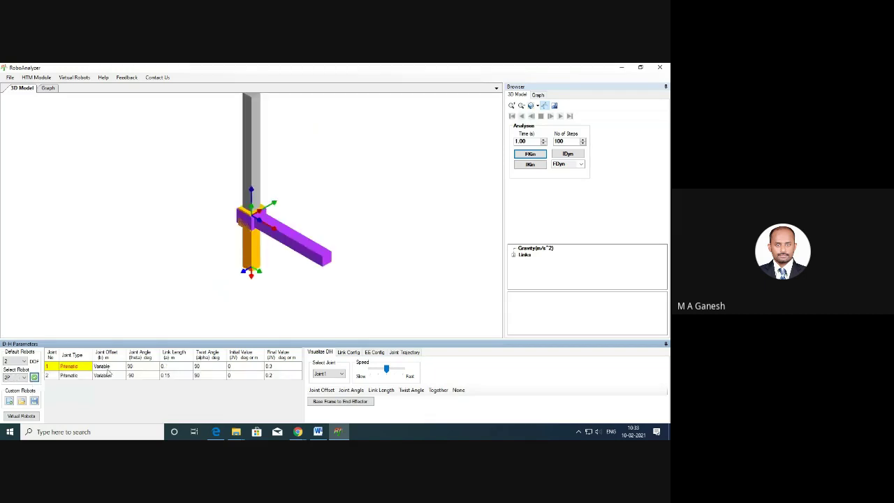
drag(309, 265, 255, 312)
scroll(267, 282, down, 2)
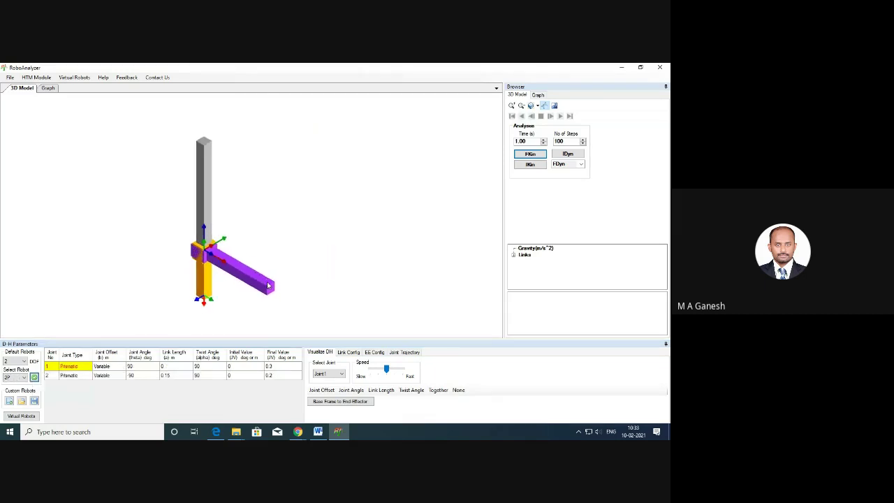
scroll(351, 278, down, 2)
drag(351, 277, 327, 279)
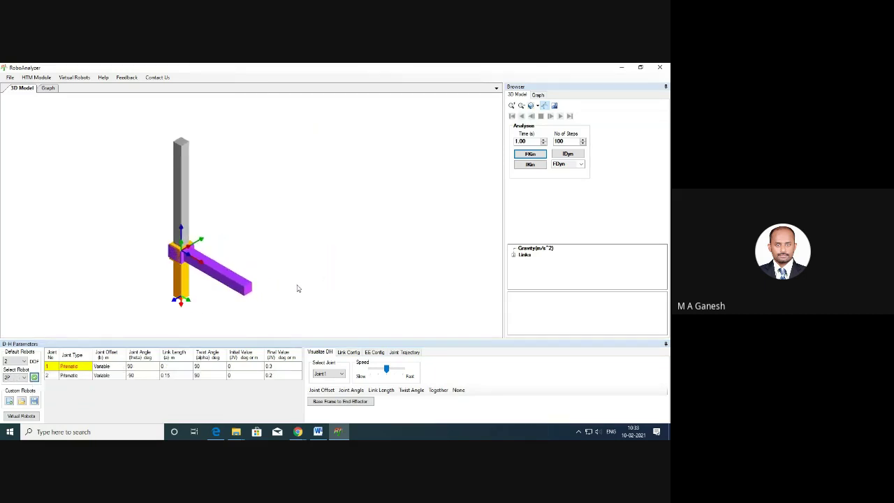
Set the first prismatic joint's link length to 0.1 m.
click(175, 368)
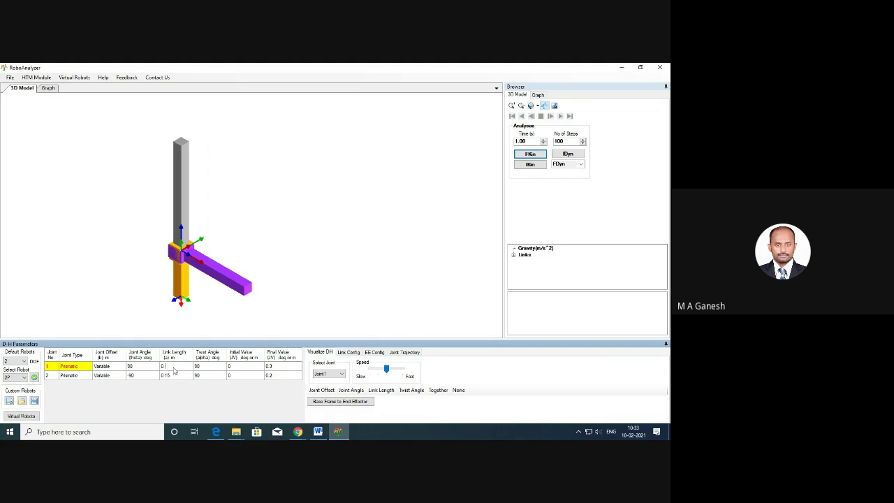
key(Return)
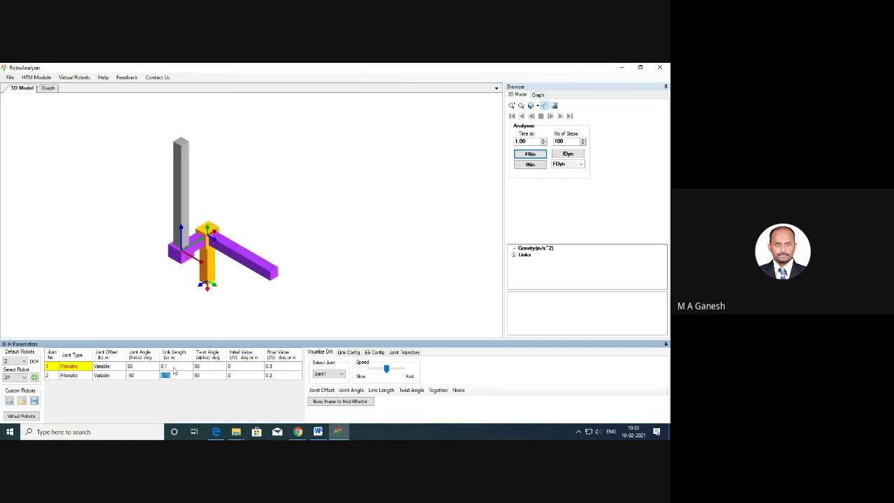
drag(351, 294, 312, 289)
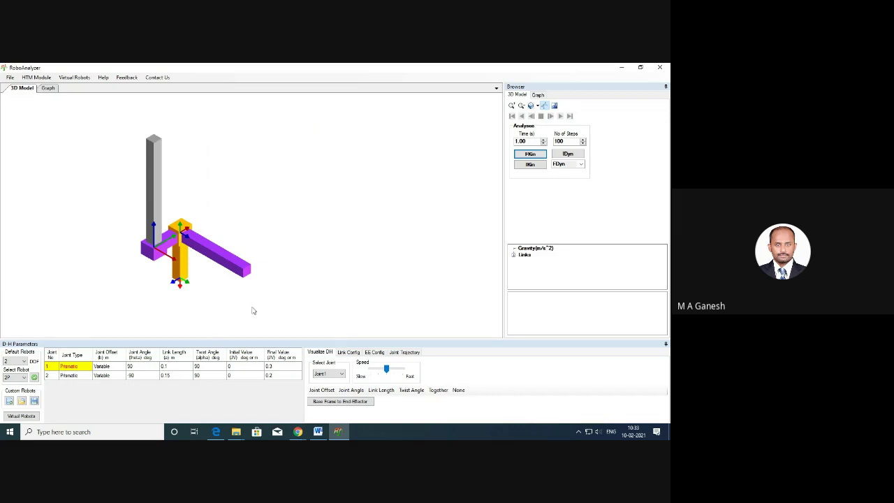
scroll(186, 262, up, 2)
drag(307, 251, 346, 251)
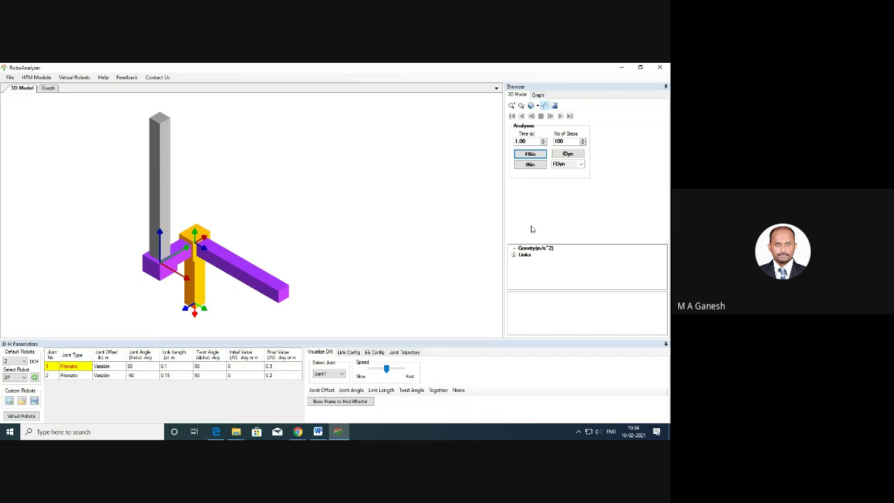
Run the forward kinematics analysis and play the 2P robot's motion, examining the traced path from different sides.
click(519, 168)
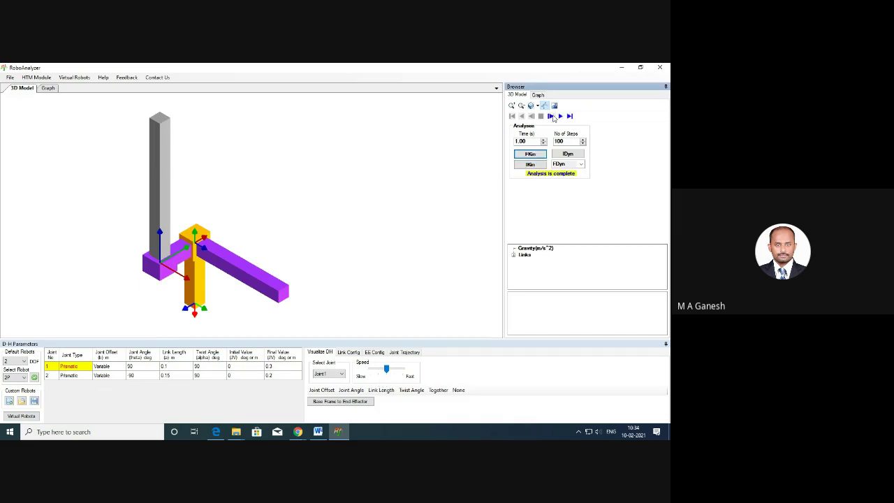
click(561, 116)
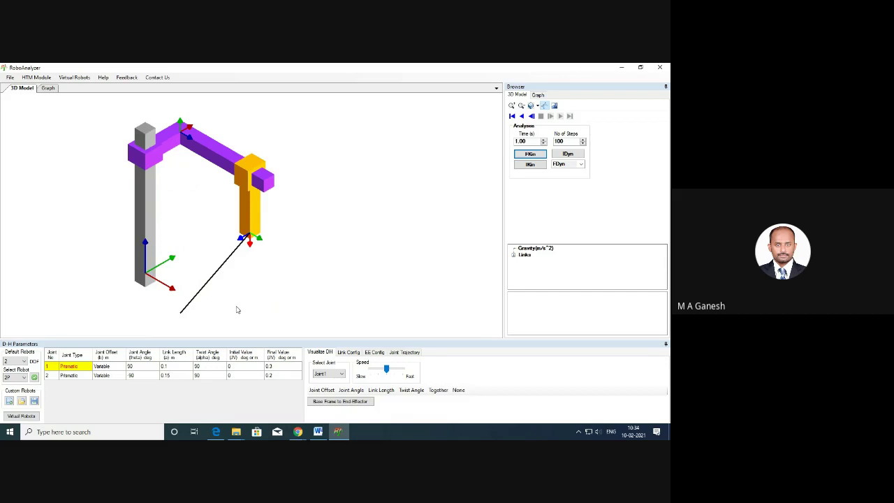
drag(277, 312, 114, 273)
drag(224, 269, 228, 244)
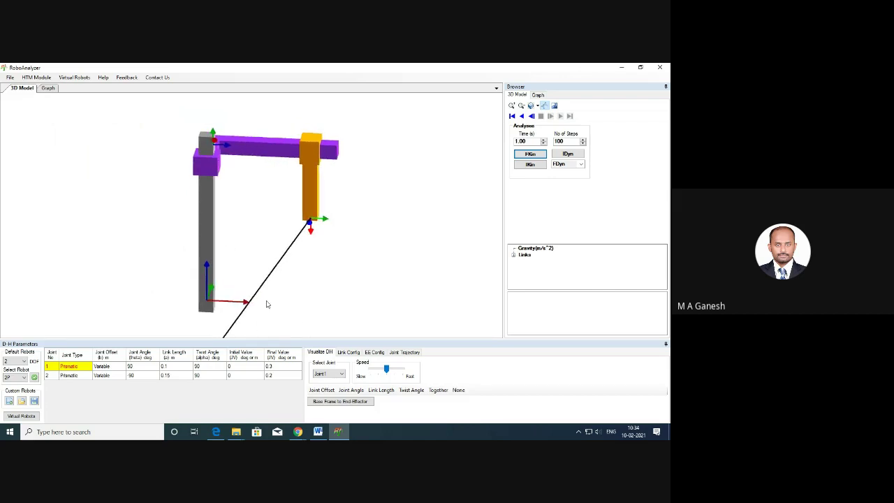
scroll(365, 240, down, 2)
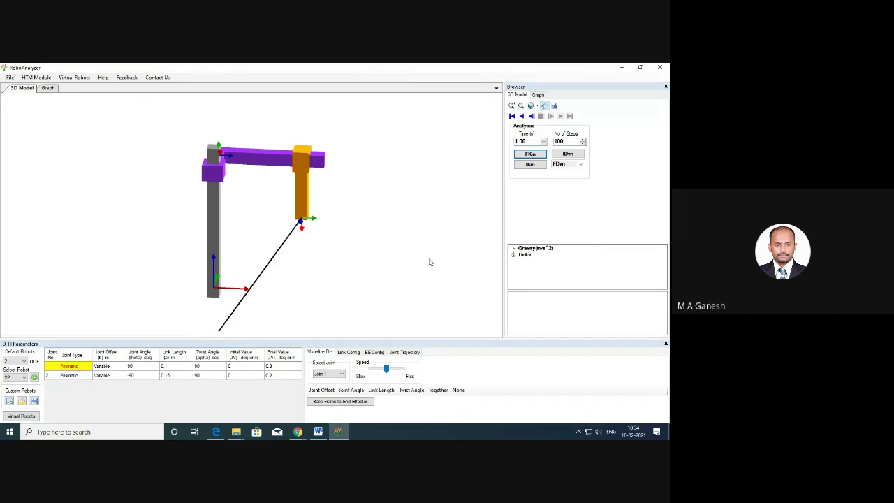
drag(431, 263, 593, 121)
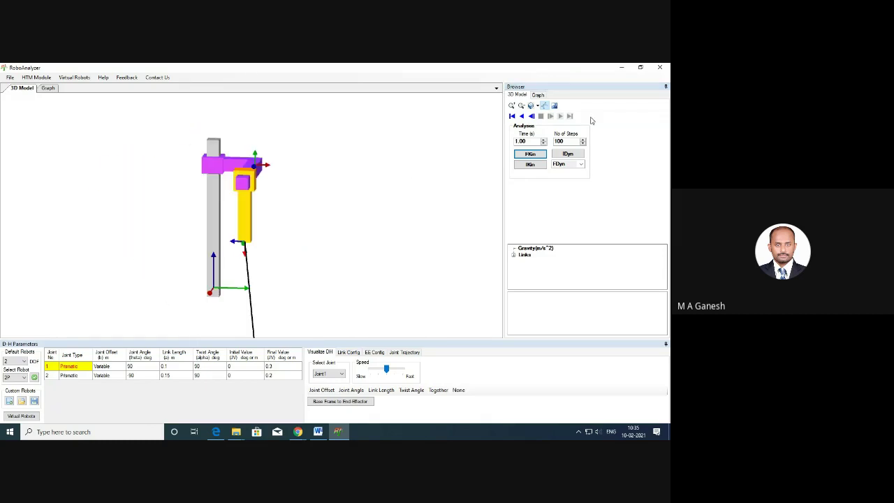
Examine the 2P robot at its final position from several angles and return to the isometric view.
click(537, 106)
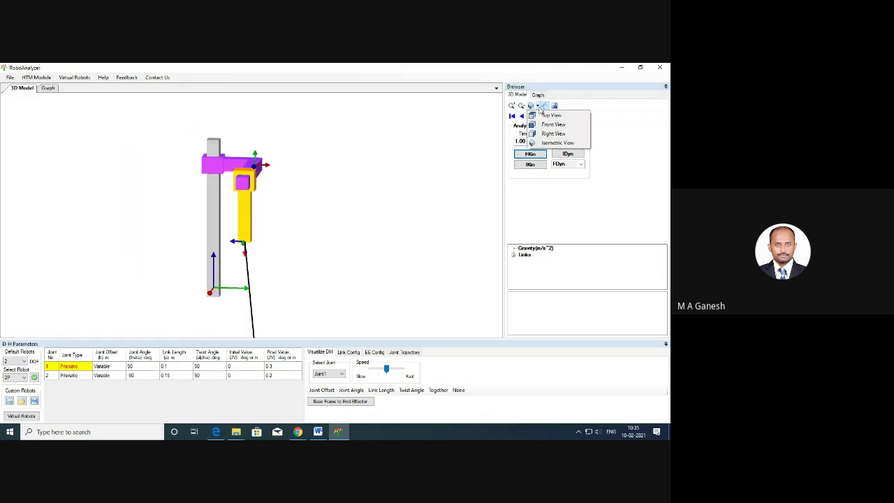
click(556, 142)
drag(447, 189, 515, 191)
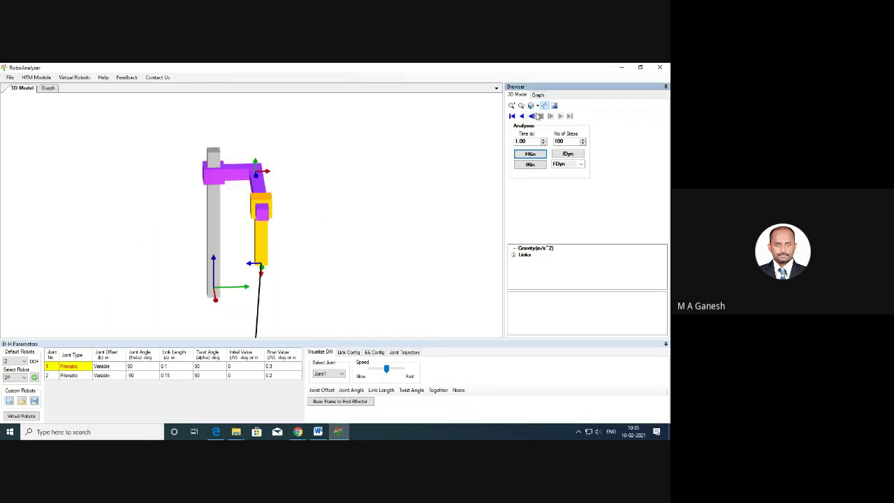
click(537, 106)
click(555, 142)
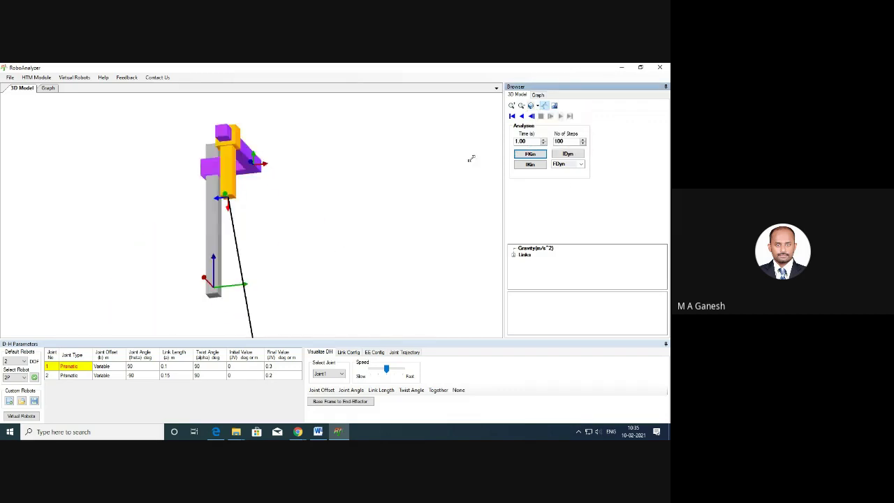
drag(471, 159, 478, 180)
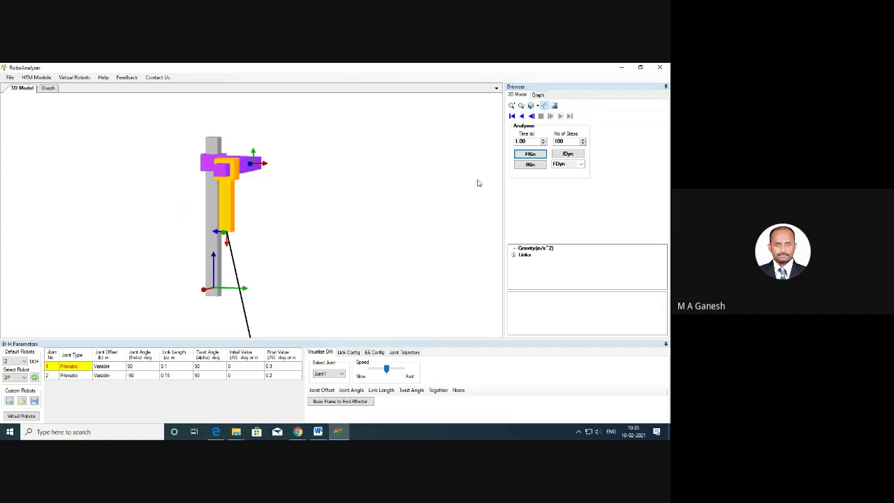
mouse_move(395, 234)
mouse_down()
mouse_move(413, 237)
mouse_move(388, 234)
mouse_up()
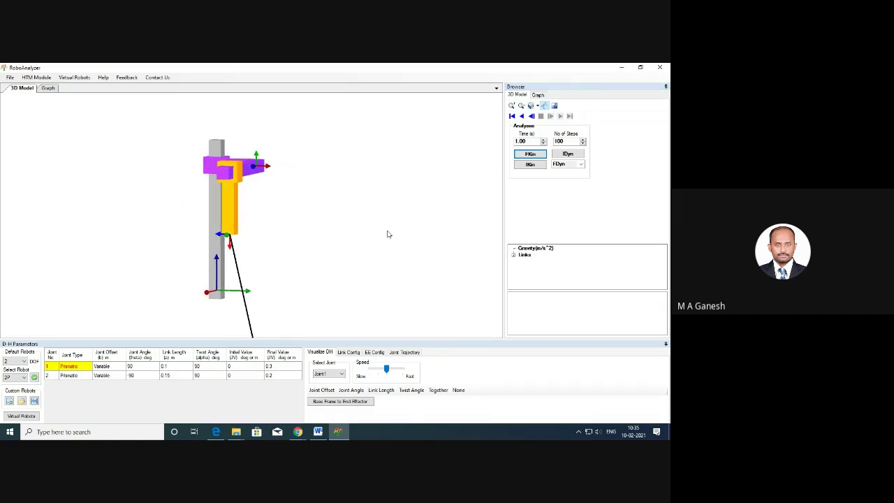
click(537, 106)
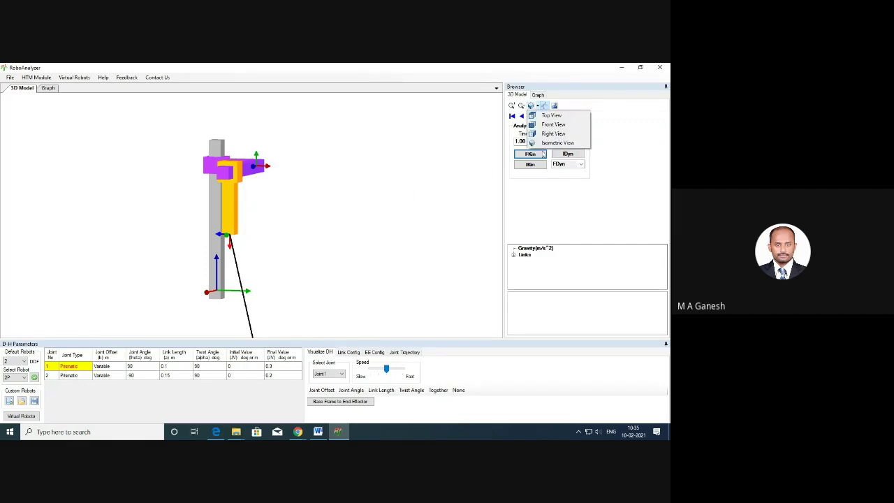
click(557, 142)
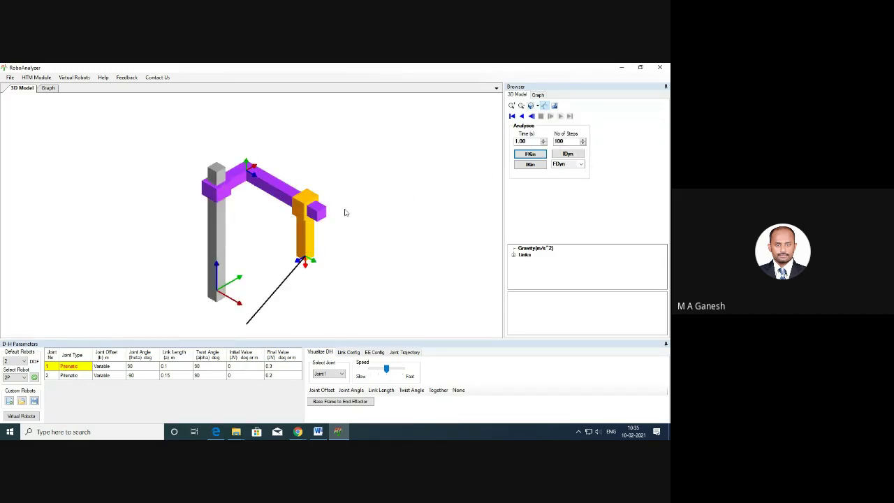
Set the first prismatic joint's joint angle to 45 degrees.
double_click(137, 368)
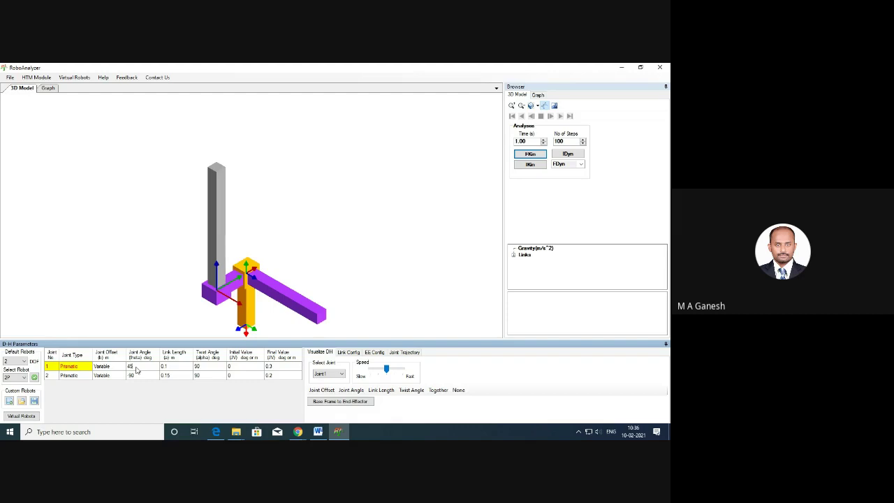
key(Return)
text(-90)
click(285, 231)
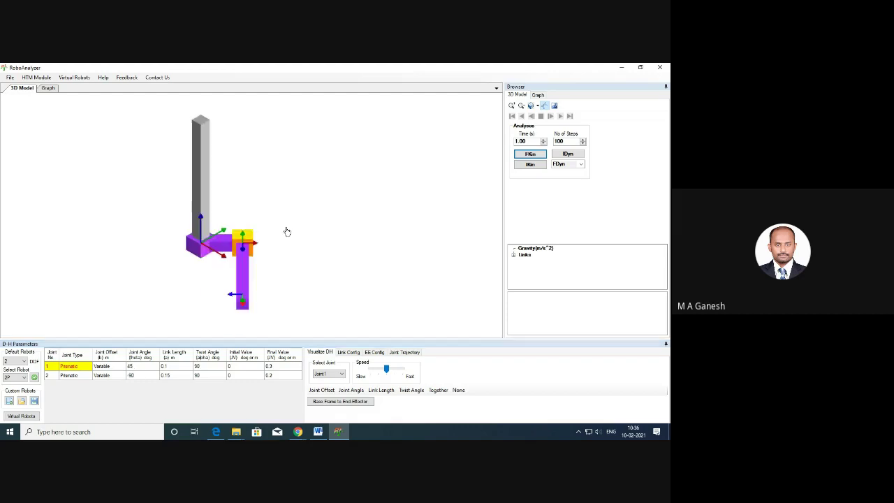
Set the first prismatic joint's joint angle to 90 degrees and examine the 2P robot from different sides.
scroll(238, 243, up, 2)
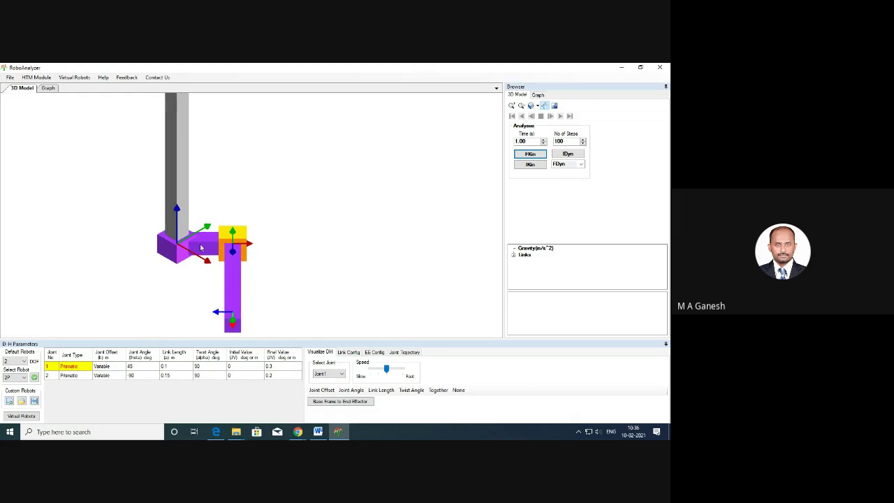
scroll(220, 248, up, 2)
scroll(215, 249, up, 2)
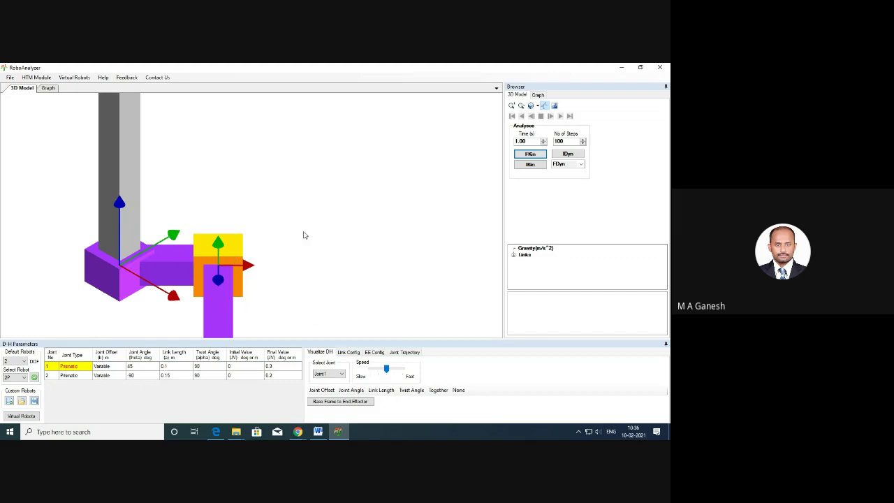
scroll(365, 233, down, 5)
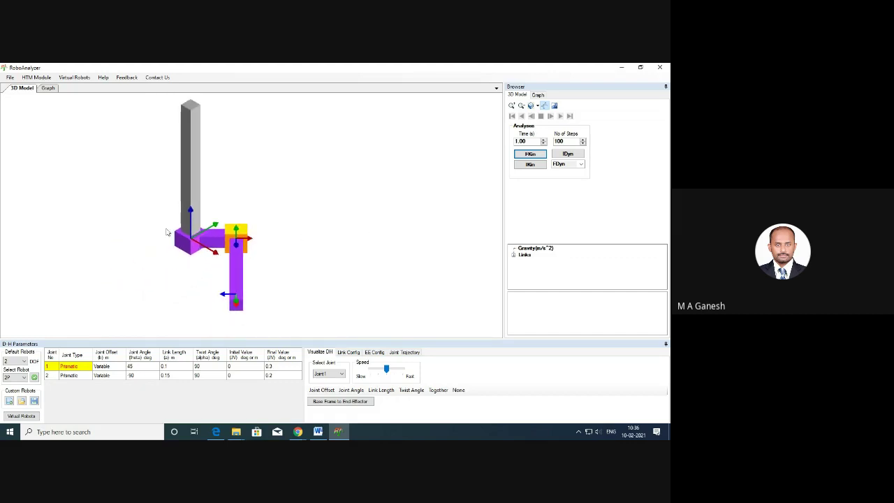
double_click(133, 367)
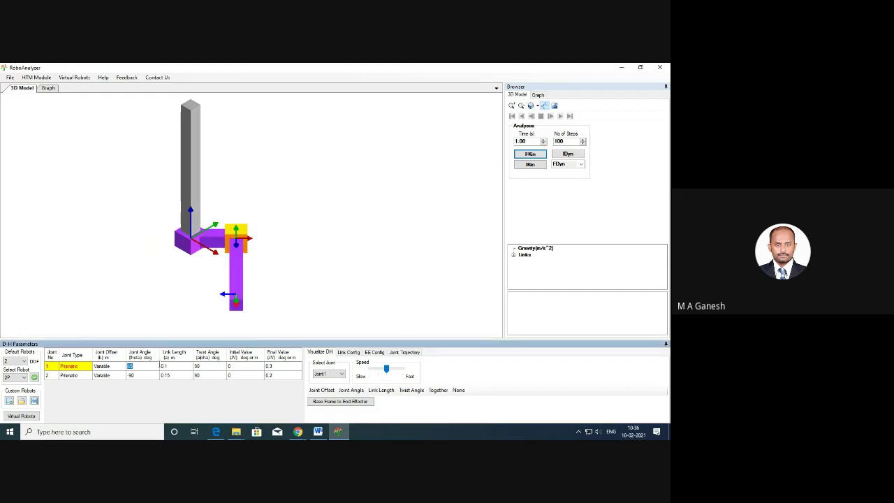
text(90)
key(Return)
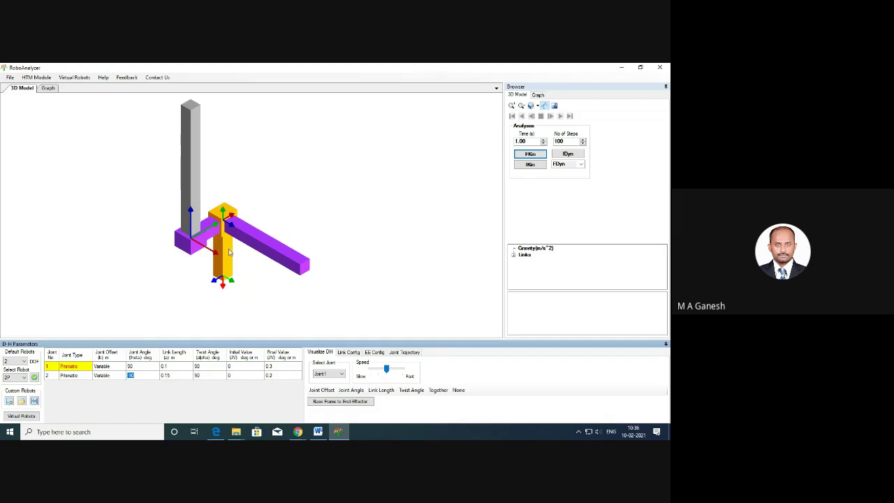
click(345, 234)
drag(345, 234, 225, 247)
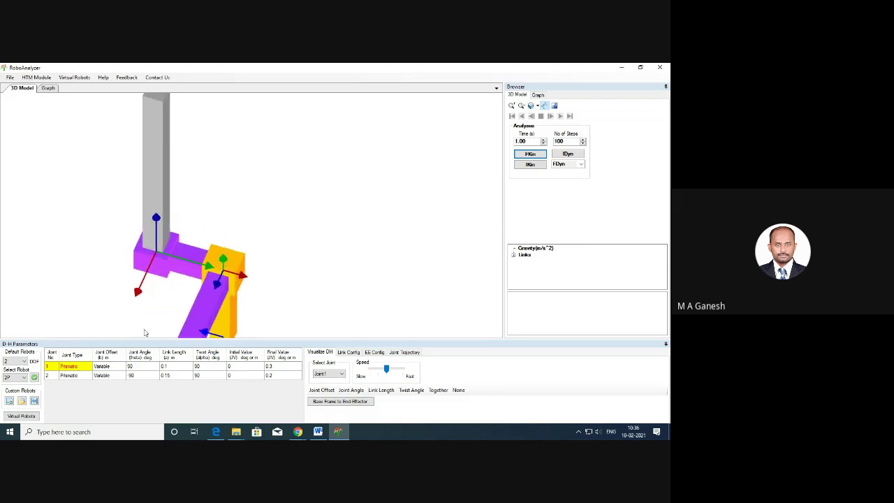
Set the first prismatic joint's joint angle back to 45 degrees.
click(140, 366)
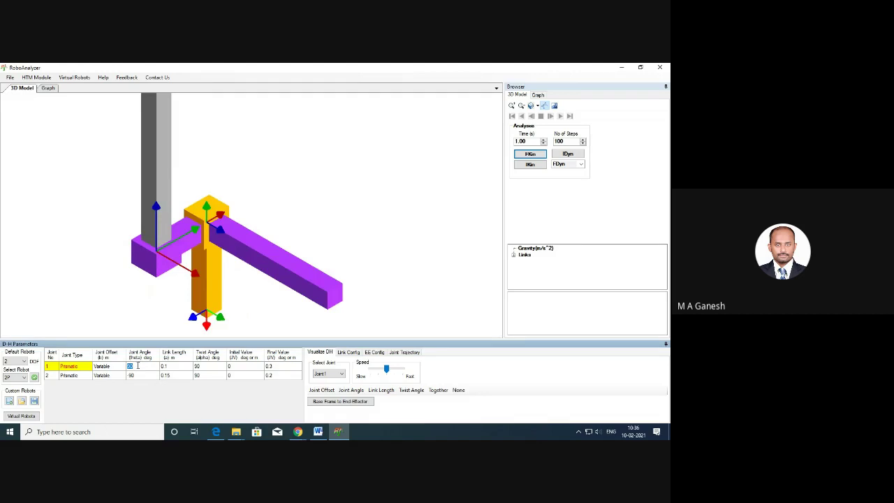
text(45)
key(Return)
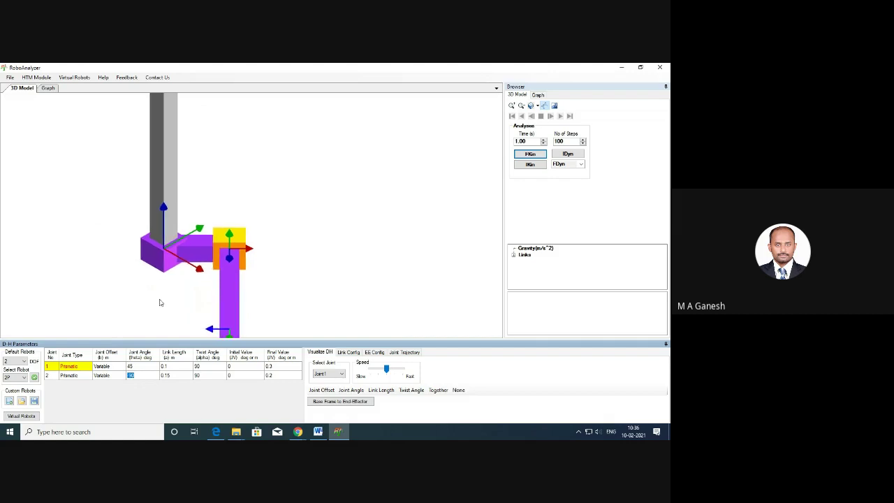
click(295, 214)
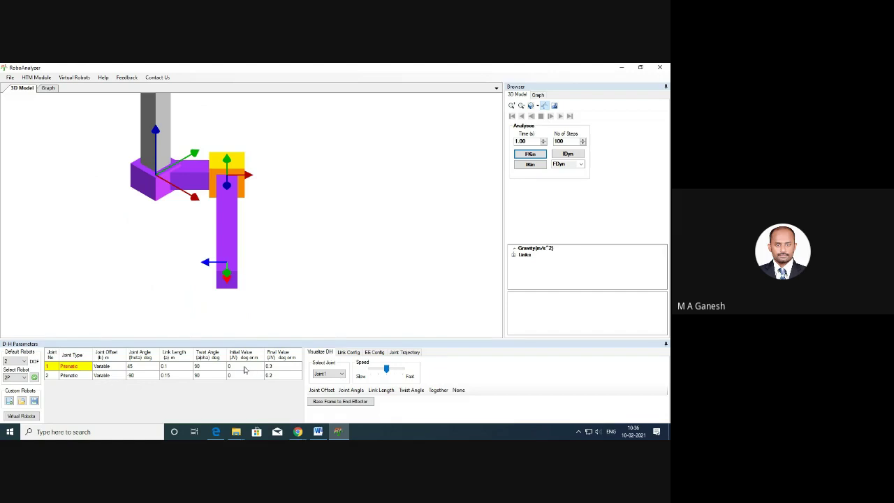
Run the forward kinematics analysis with the second prismatic joint's joint angle at 45 degrees and again at 90 degrees.
click(146, 378)
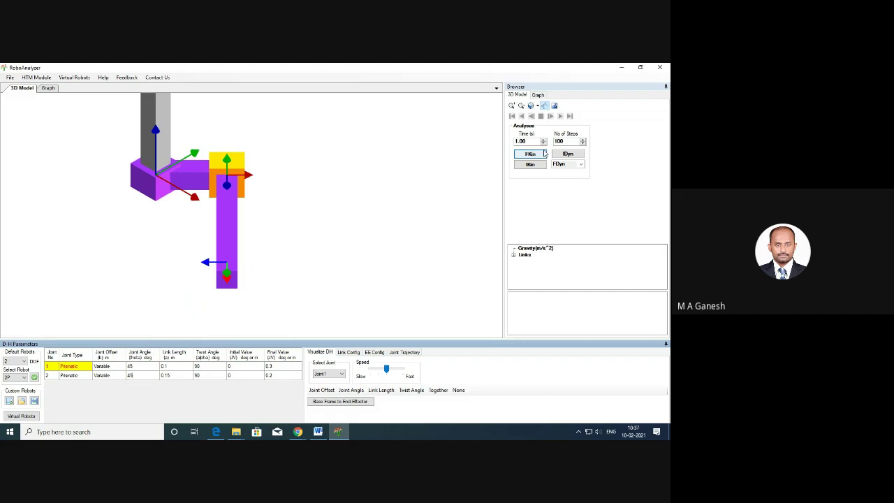
click(535, 155)
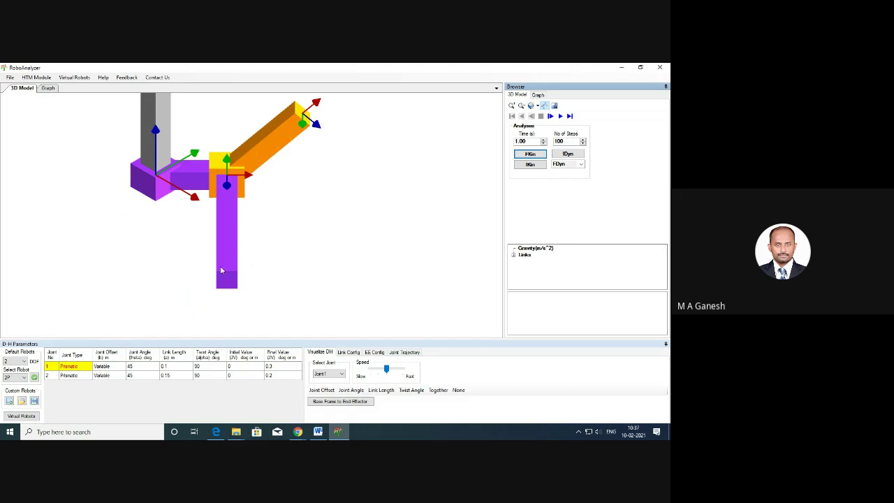
double_click(130, 375)
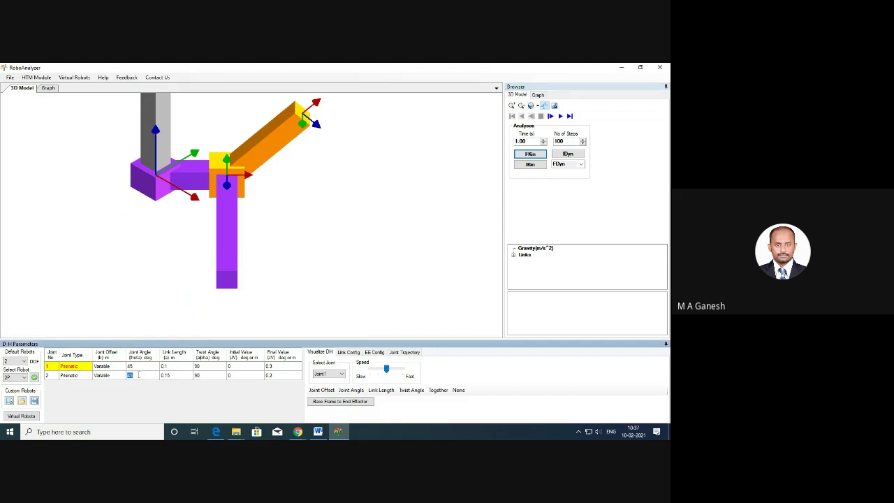
text(90)
click(530, 154)
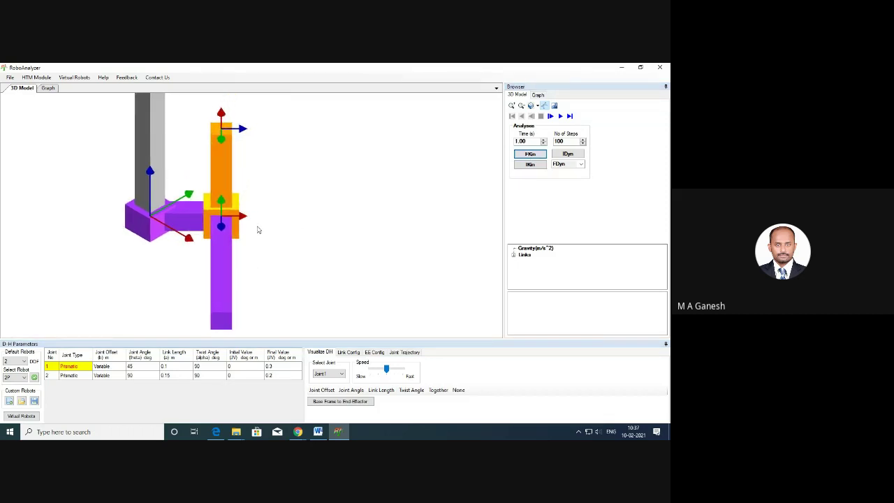
Restore the second prismatic joint's joint angle to -90 degrees and rerun the forward kinematics analysis.
double_click(143, 376)
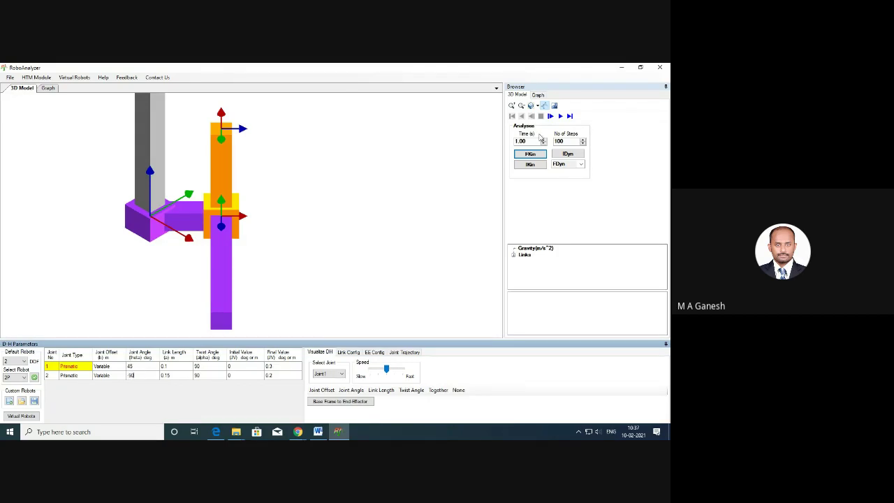
click(533, 157)
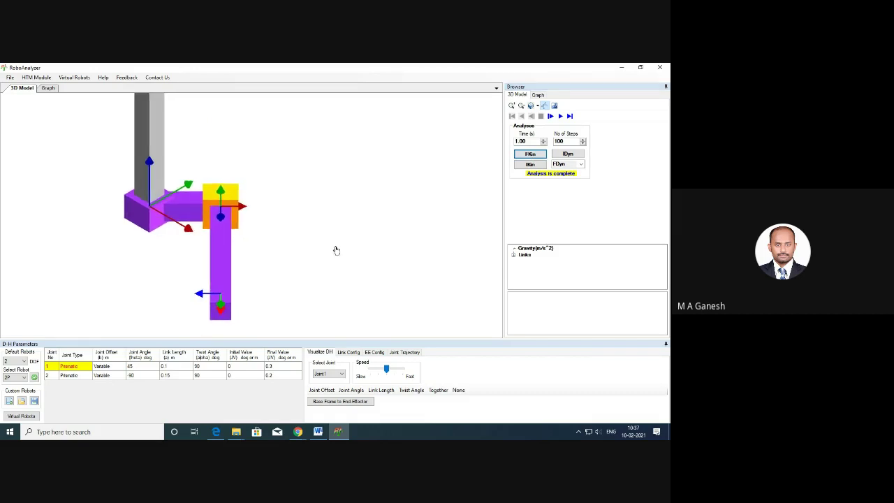
Set the link length of both prismatic joints to 0.2 m and run the forward kinematics analysis.
double_click(172, 366)
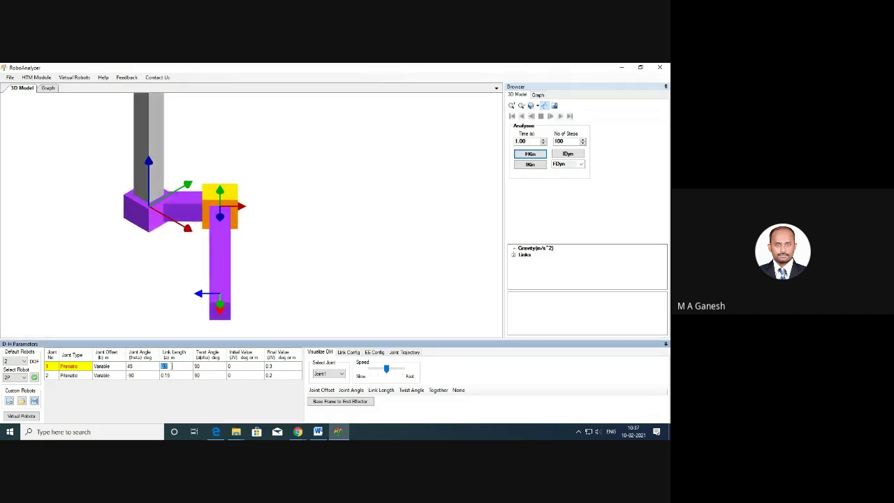
click(172, 366)
double_click(167, 375)
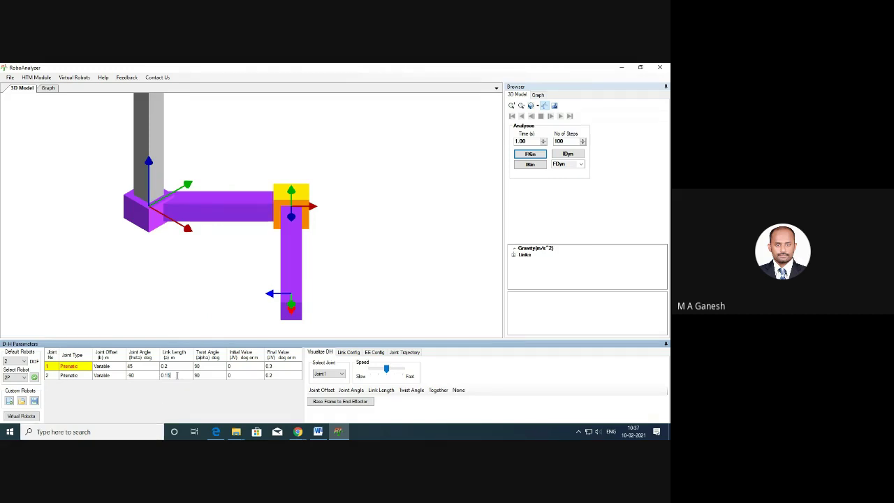
key(BackSpace)
click(536, 155)
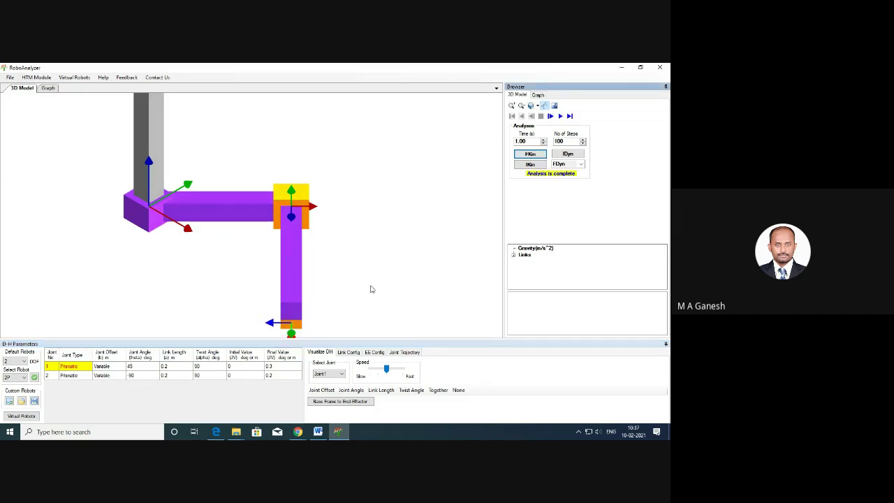
drag(389, 283, 342, 323)
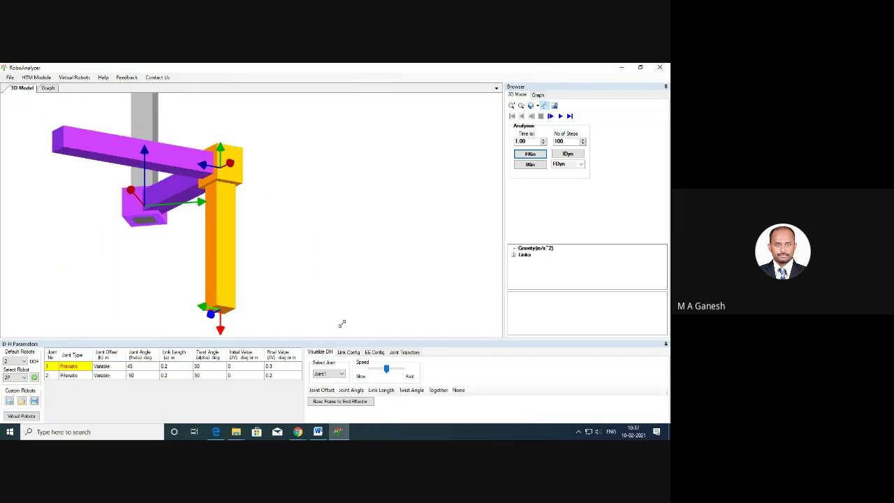
Set the first prismatic joint's twist angle to 45 degrees and examine the tilted second link.
click(203, 368)
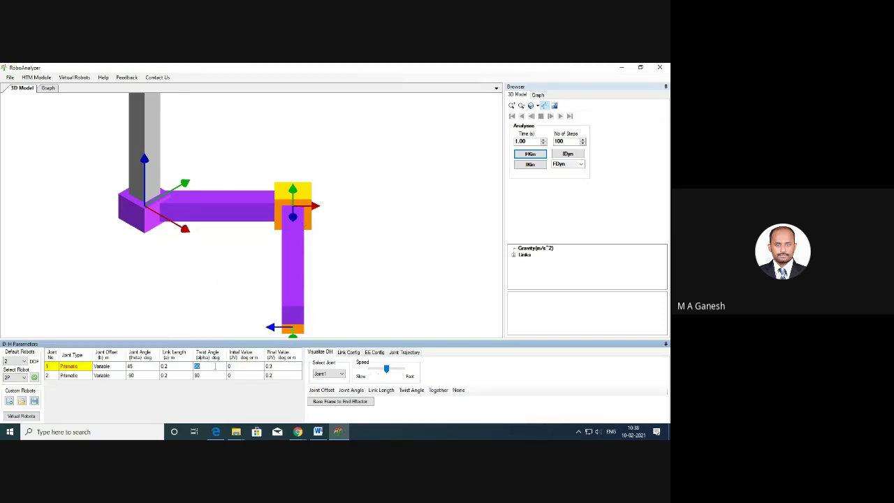
text(45)
key(Return)
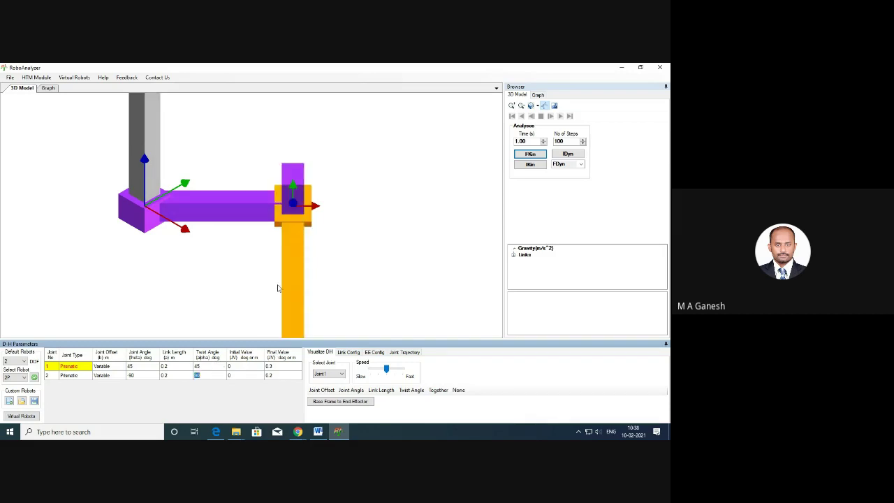
text(50)
key(Return)
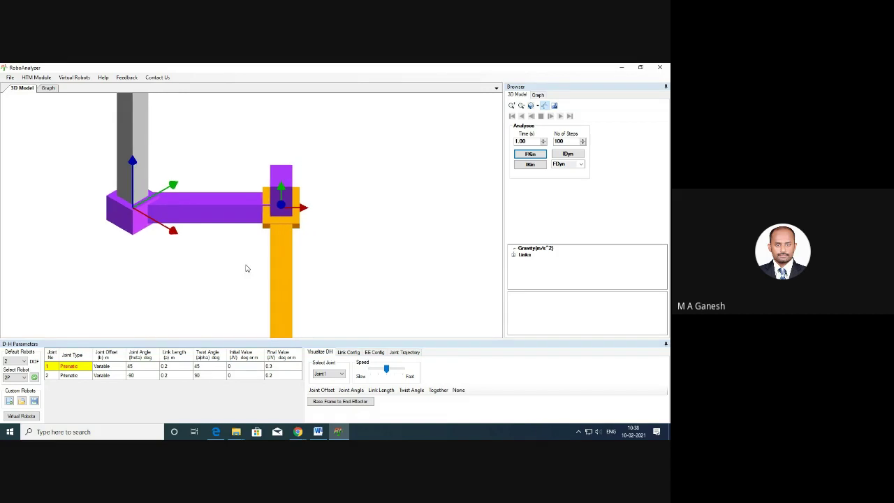
drag(246, 269, 250, 246)
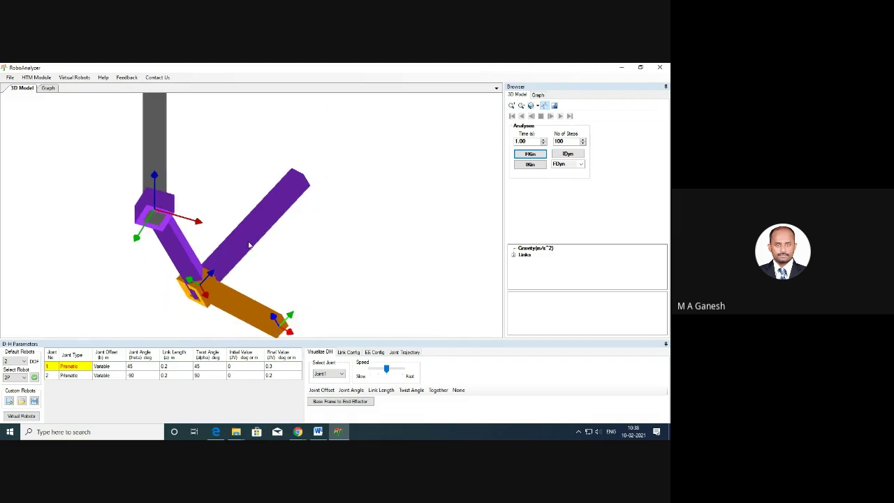
Set the second prismatic joint's twist angle to 45 degrees and run the forward kinematics analysis.
double_click(198, 375)
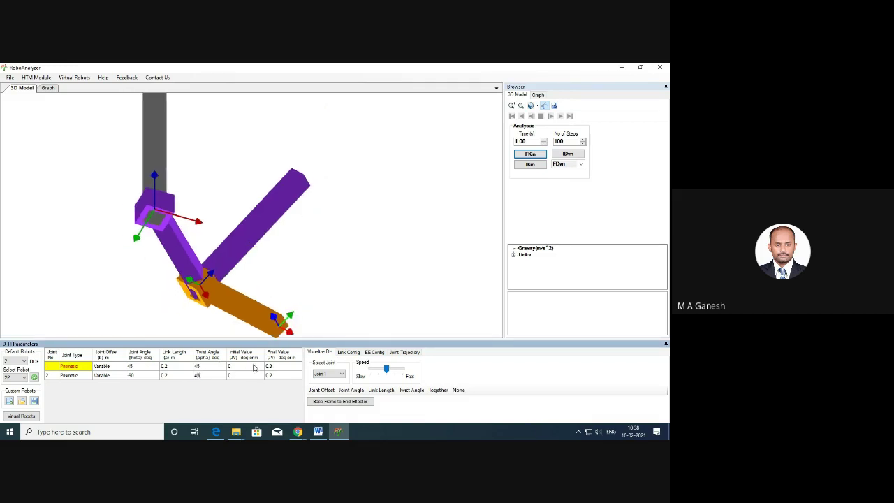
click(531, 155)
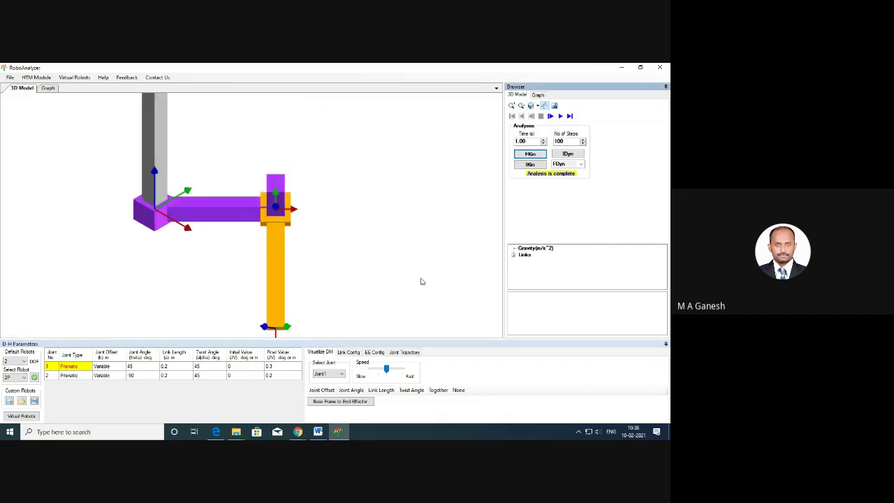
drag(431, 281, 503, 217)
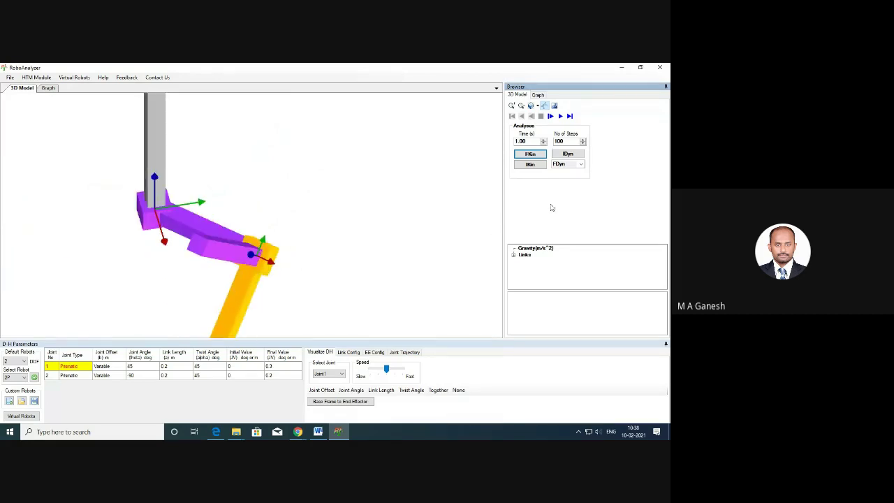
Rerun the forward kinematics analysis and play the 2P robot's motion, examining the traced end-effector path from several angles.
click(540, 152)
click(560, 117)
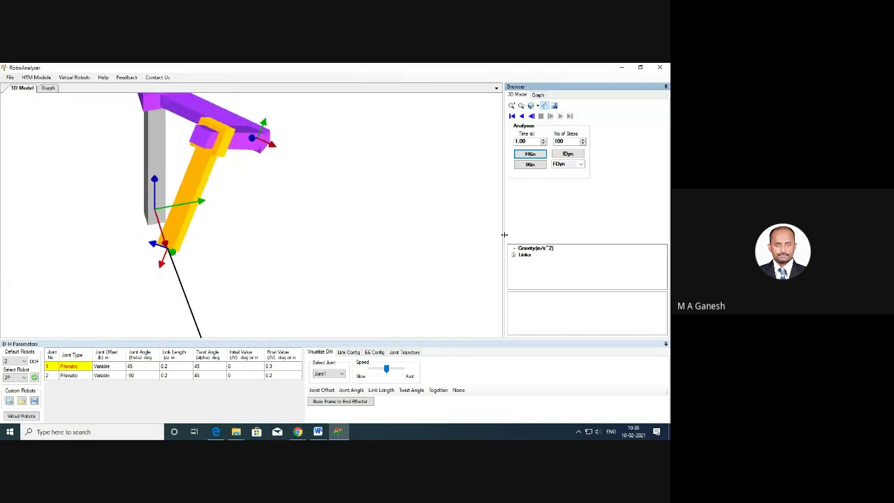
drag(501, 225, 448, 245)
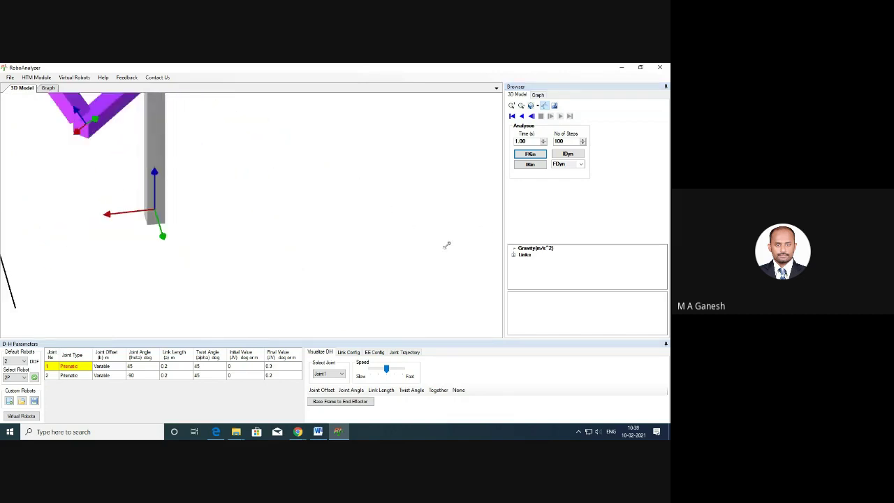
scroll(447, 244, down, 5)
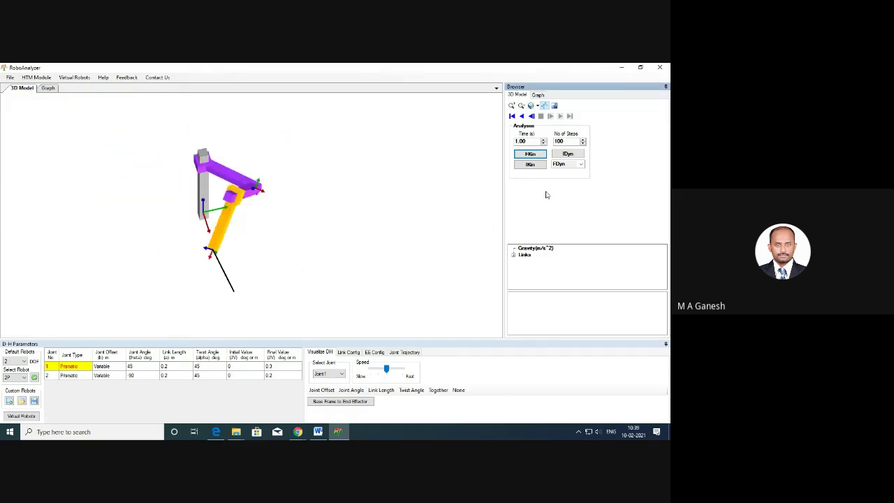
click(540, 155)
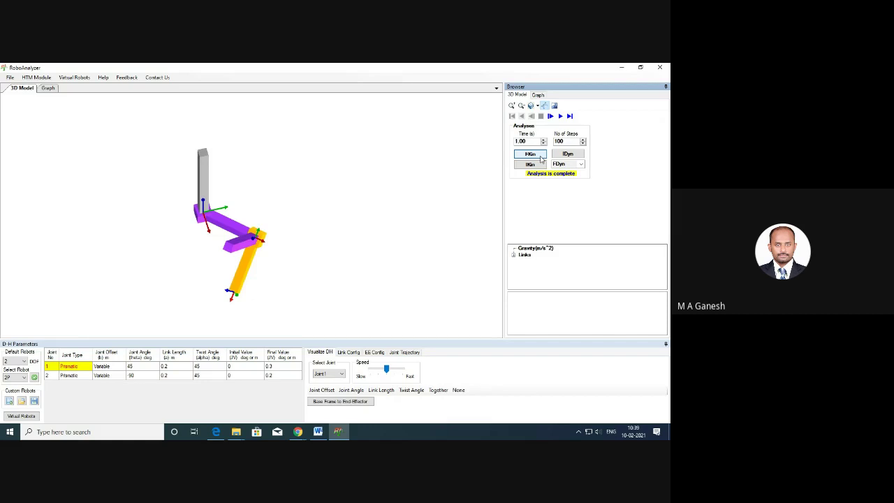
click(551, 116)
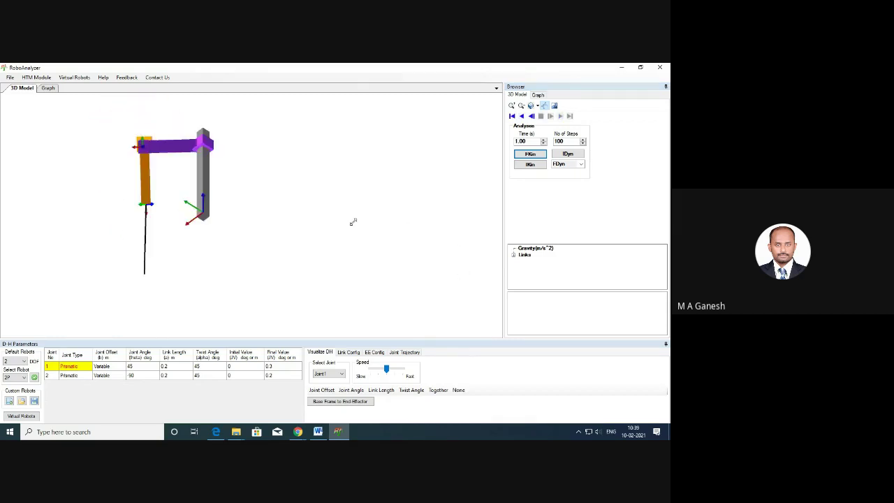
drag(262, 202, 374, 221)
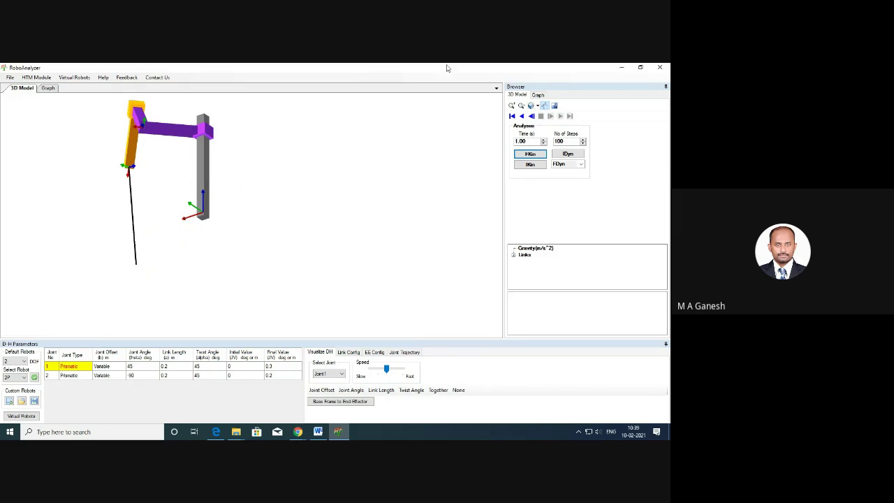
Set the first prismatic joint's final value to 0.2 m.
double_click(273, 366)
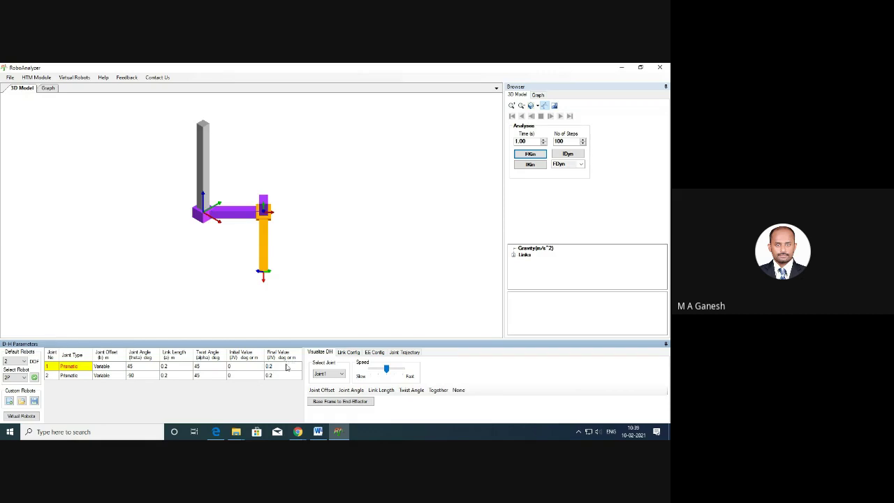
key(Return)
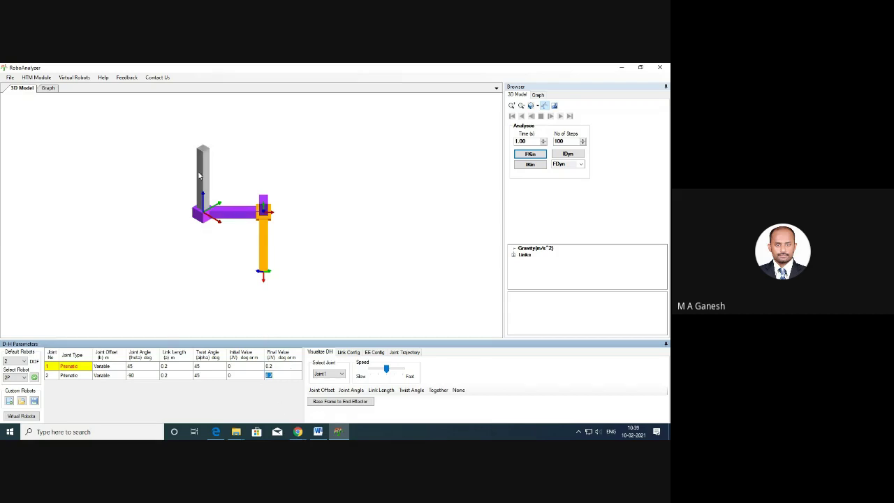
Set both prismatic joints' final values to 0.1 m and play the 2P robot's motion from a new forward kinematics analysis.
click(282, 366)
text(0.1)
key(Return)
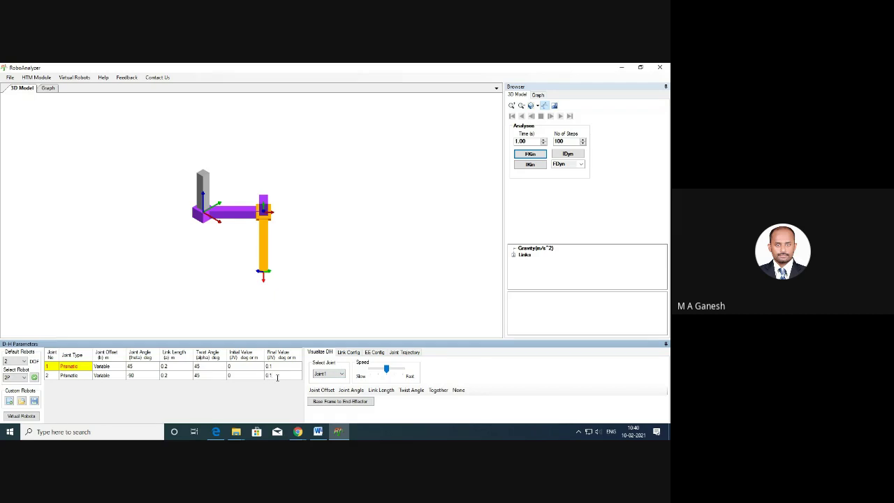
click(538, 156)
click(551, 116)
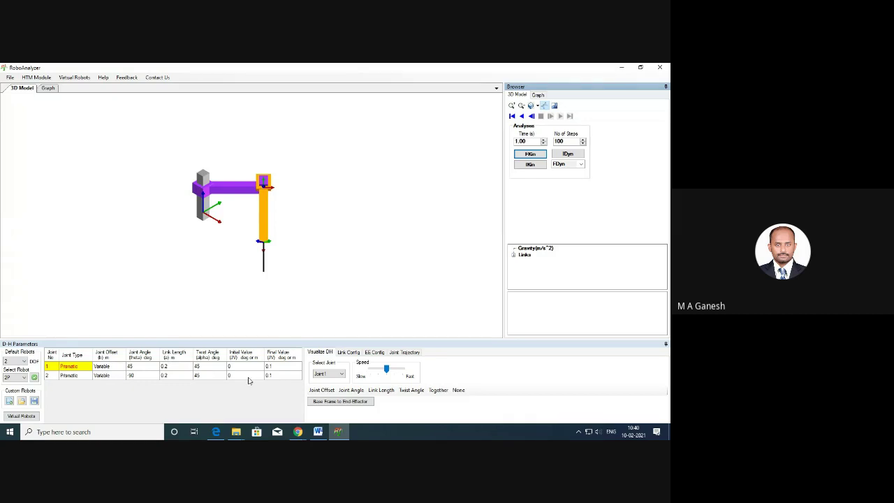
Load the default 1-DOF prismatic robot 1P and display its 3D model in the isometric view.
click(23, 361)
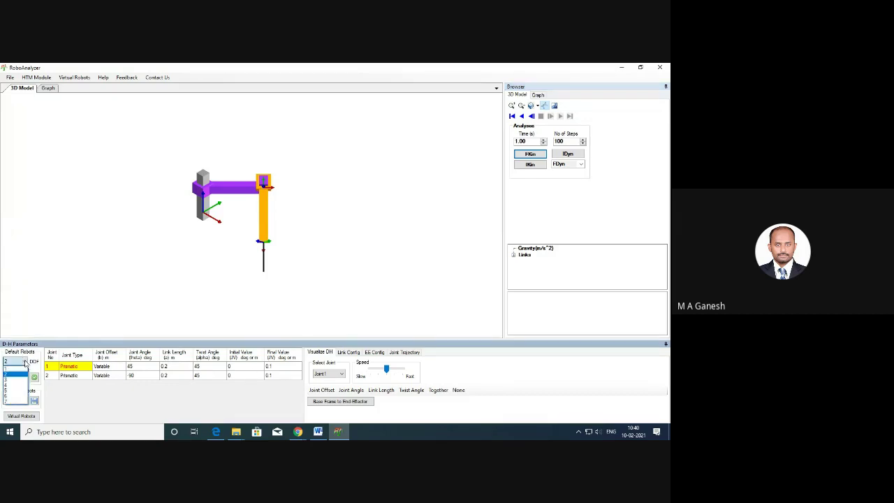
click(14, 361)
click(14, 361)
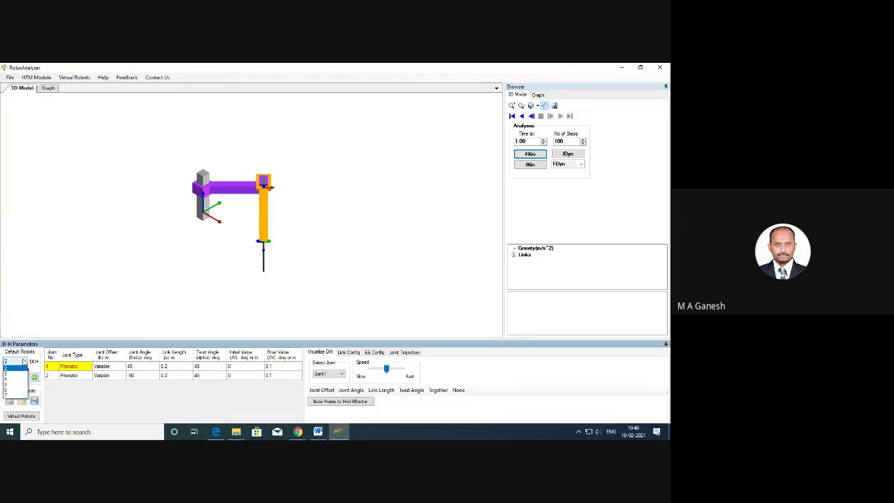
click(13, 368)
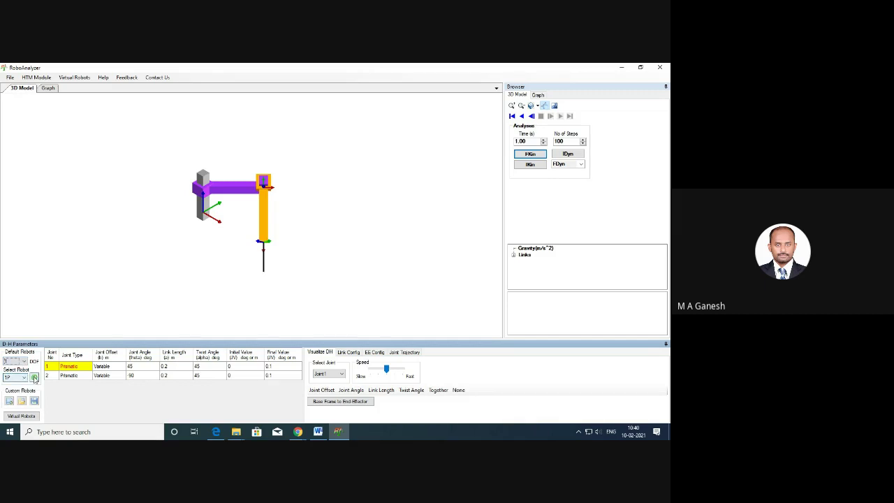
click(34, 378)
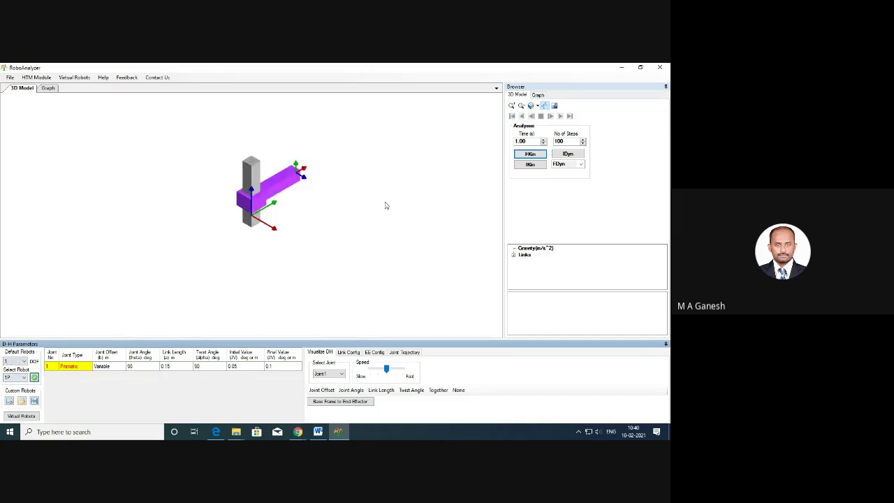
scroll(353, 233, up, 2)
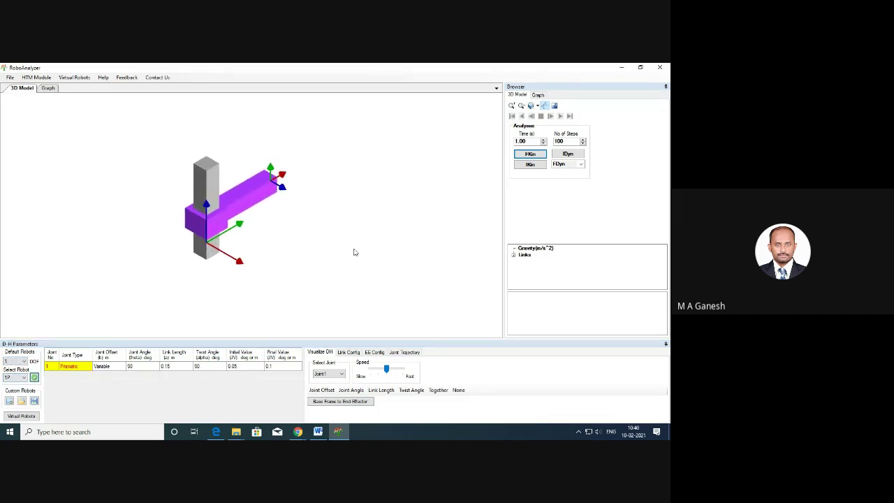
mouse_move(360, 243)
mouse_down()
mouse_move(358, 269)
mouse_move(367, 241)
mouse_up()
middle_drag(268, 292, 298, 247)
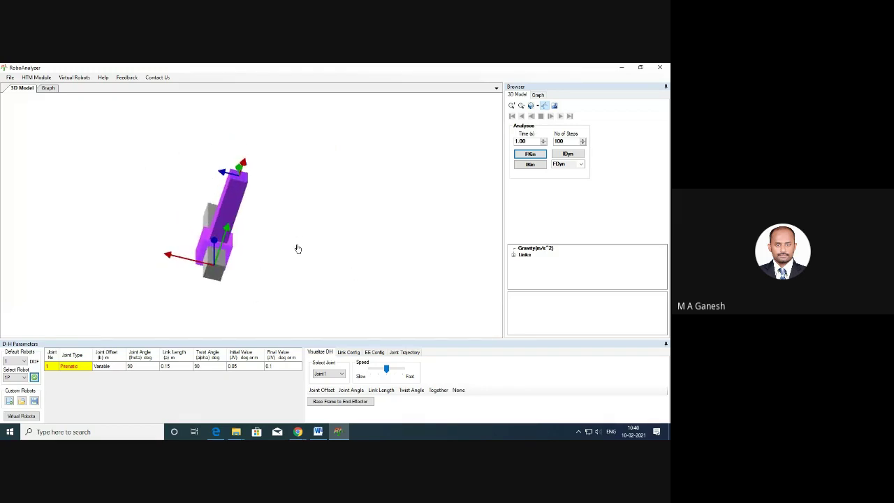
click(541, 105)
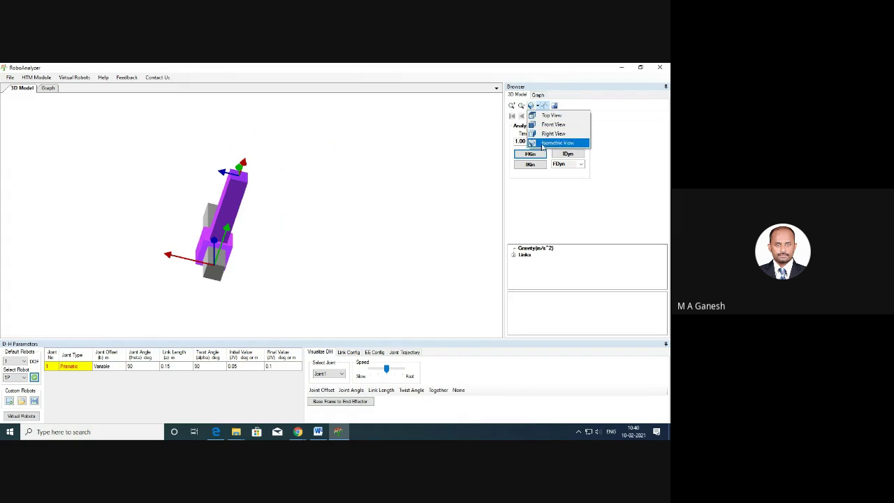
click(544, 144)
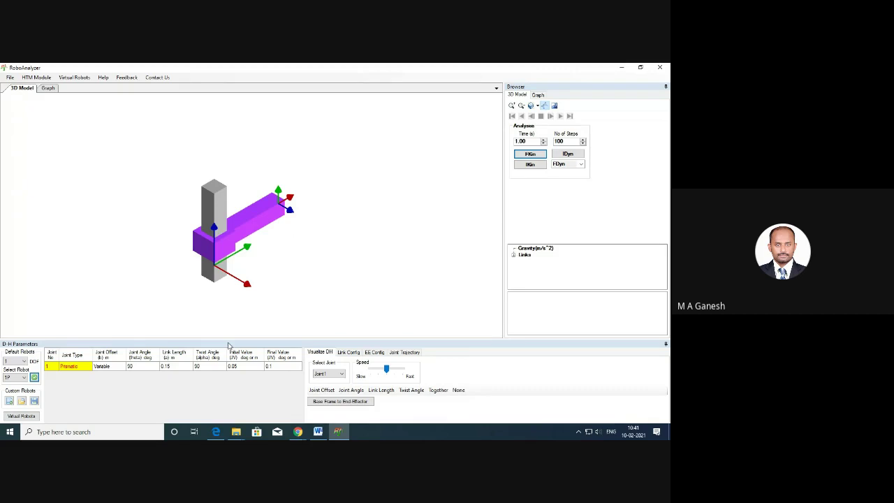
Set the 1P robot's joint angle to 45 degrees and link length to 0.25 m, running forward kinematics after each change.
click(140, 366)
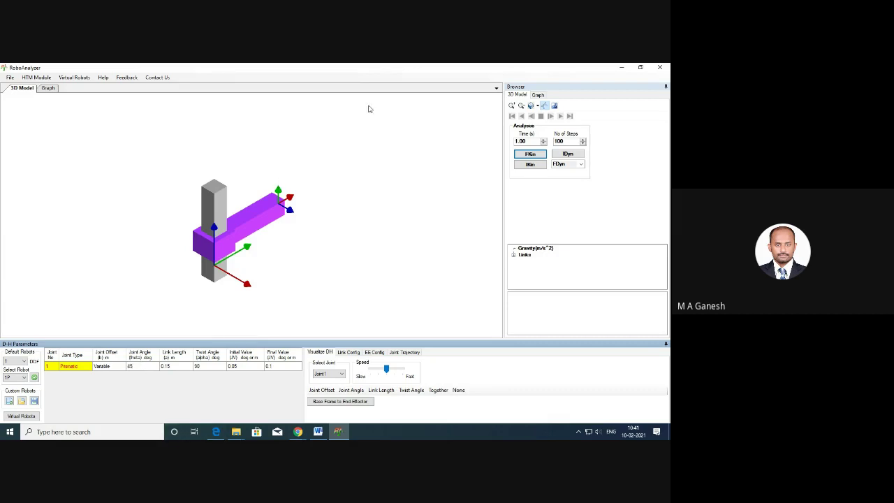
click(540, 155)
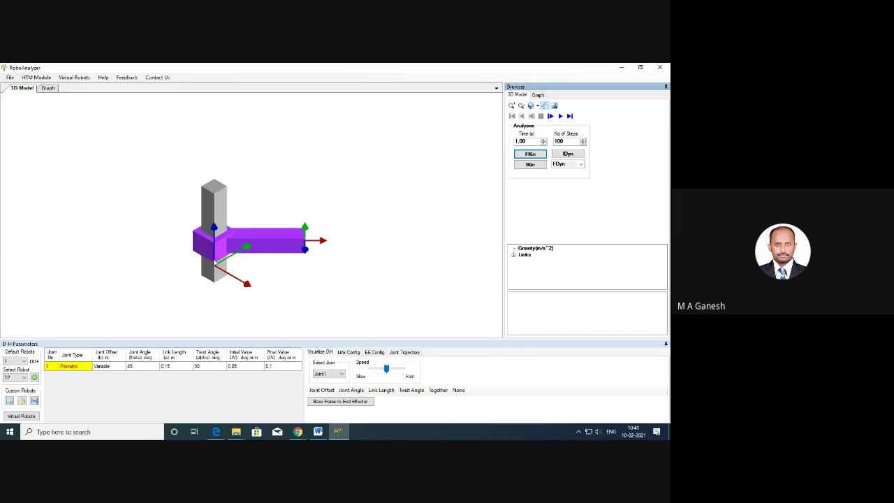
double_click(170, 367)
text(0.15)
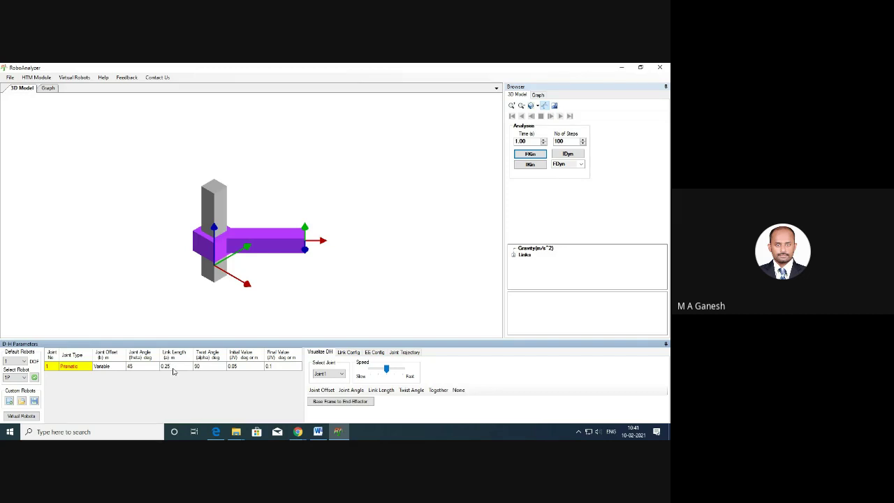
click(530, 154)
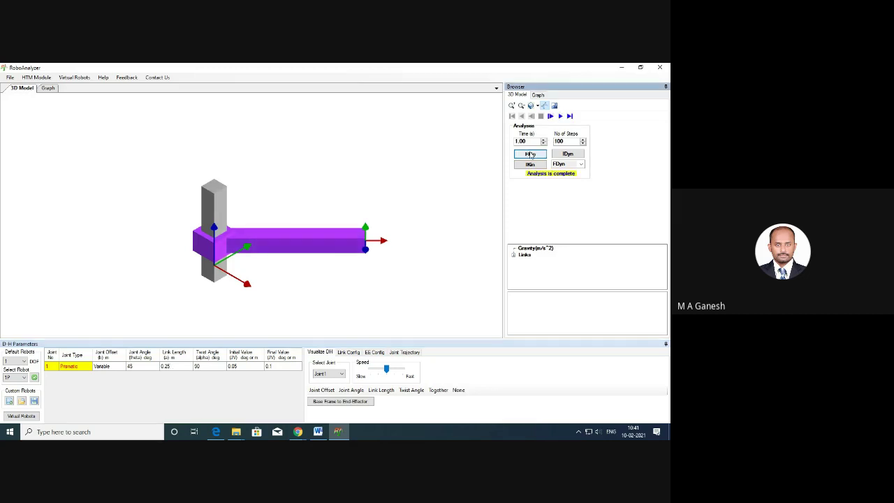
Set the 1P robot's twist angle to 45 degrees with a forward kinematics run, and set its initial joint value to 0.
double_click(213, 367)
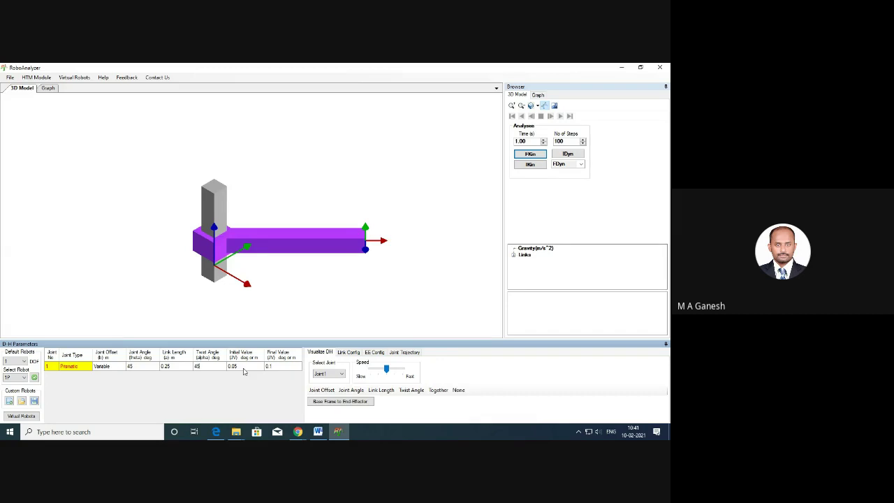
click(530, 155)
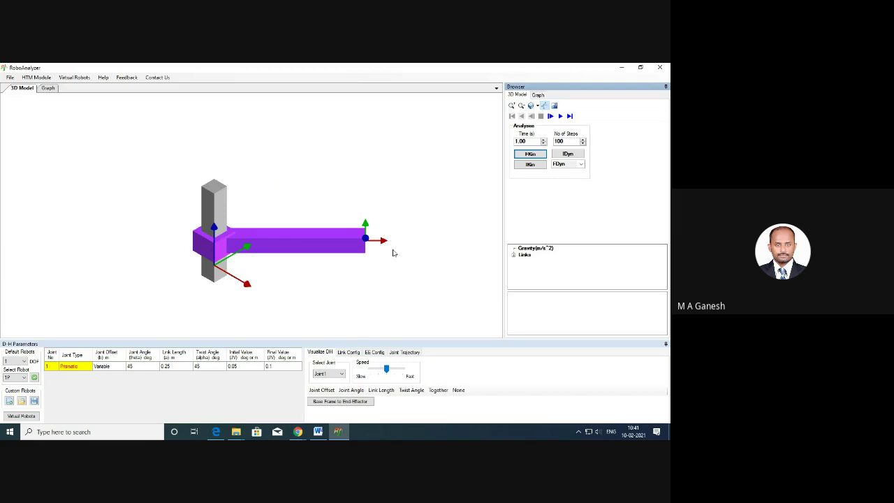
click(253, 368)
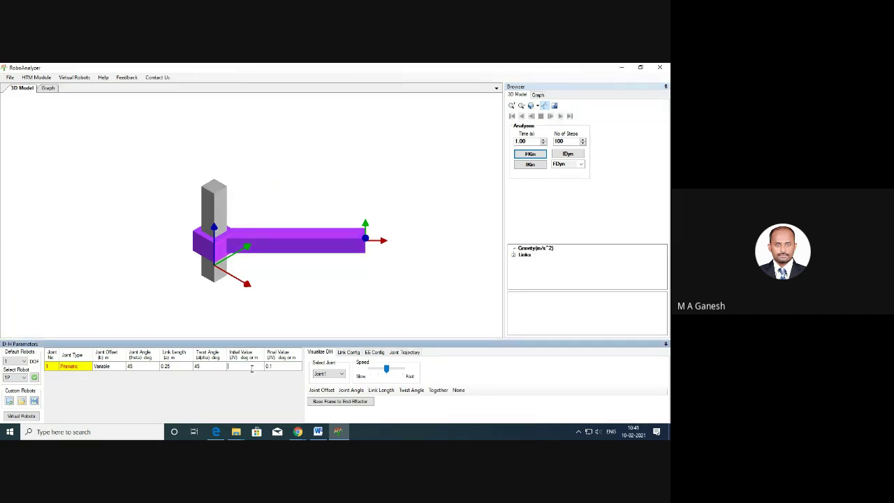
text(0)
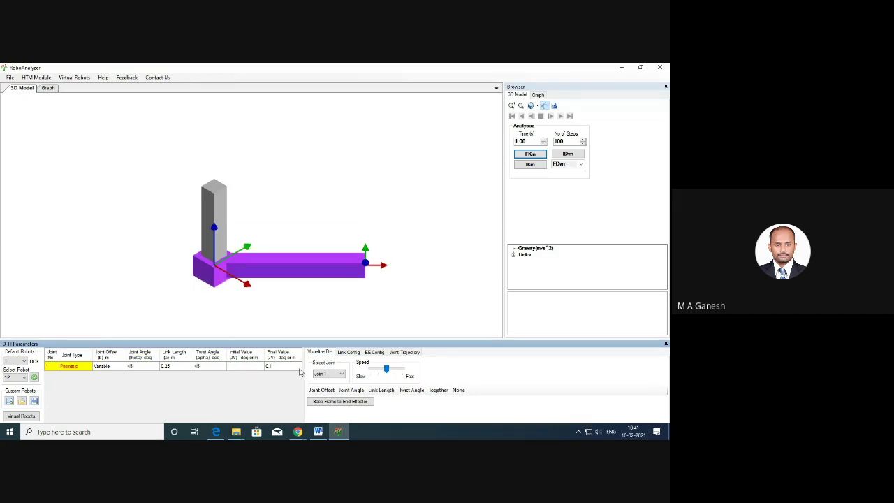
Set the 1P robot's final joint value to 0.2 m and play its motion from a new forward kinematics analysis.
click(290, 366)
text(0.2)
click(531, 154)
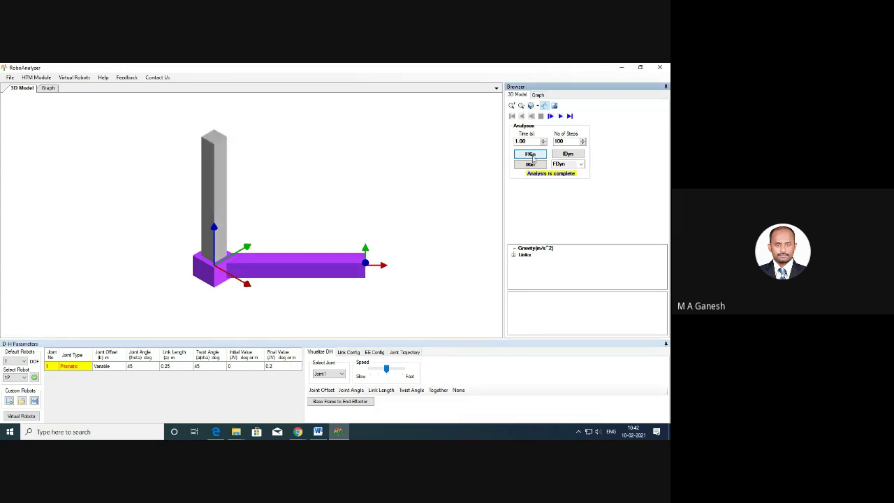
click(550, 116)
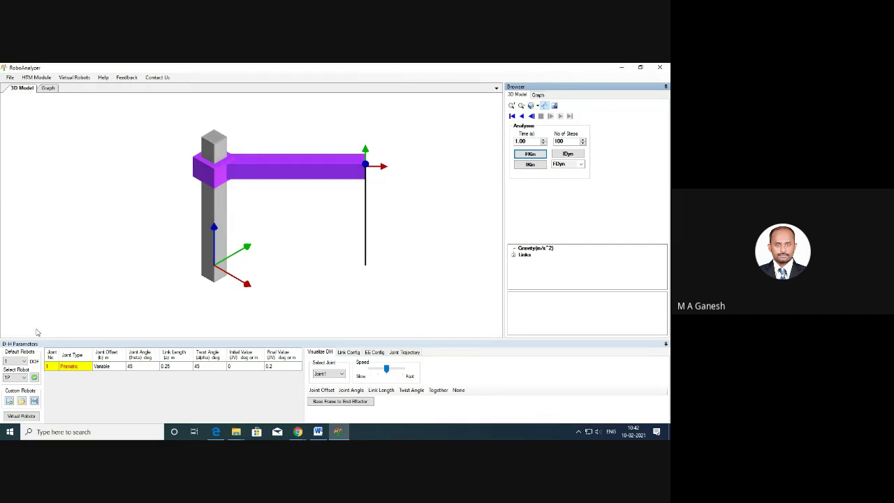
Load the default 6-DOF revolute robot 6R.
click(17, 361)
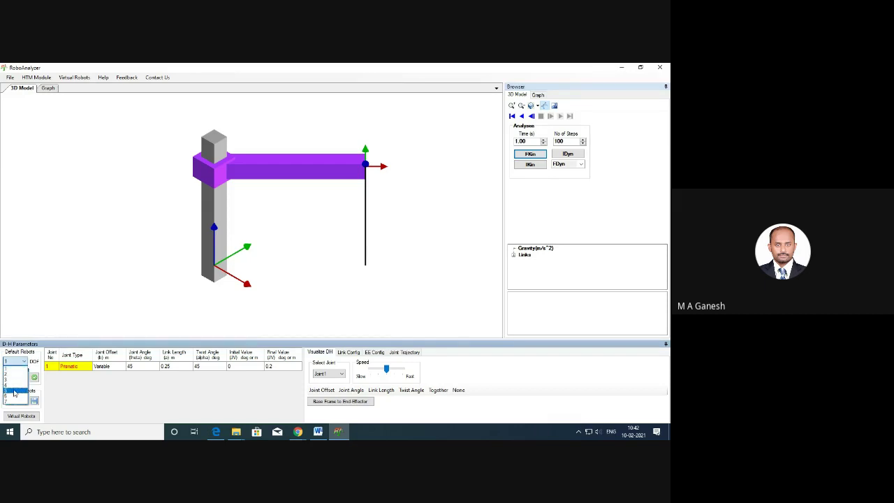
click(14, 396)
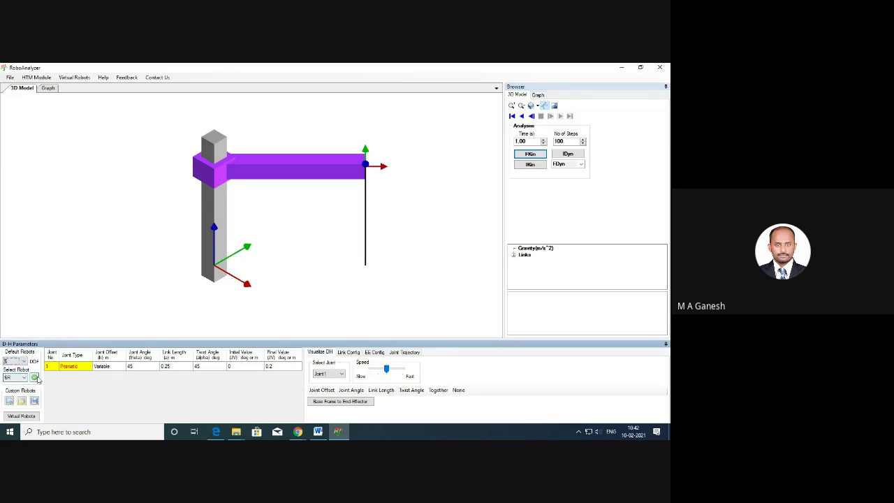
click(35, 377)
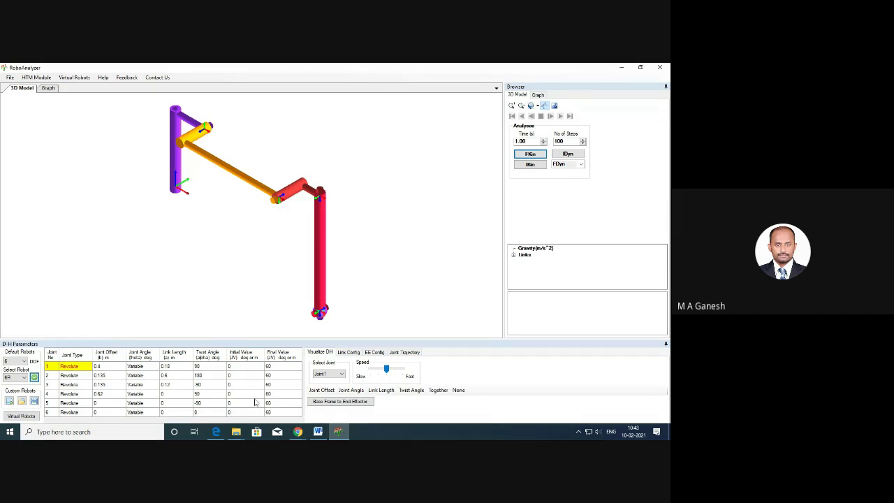
Switch to the Google Meet call in Chrome and open its additional options to reach the recording control.
mouse_move(299, 433)
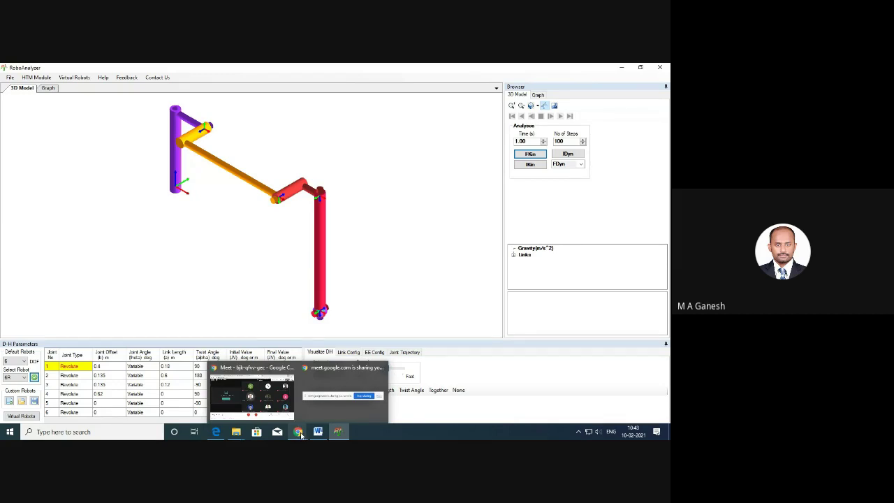
click(255, 395)
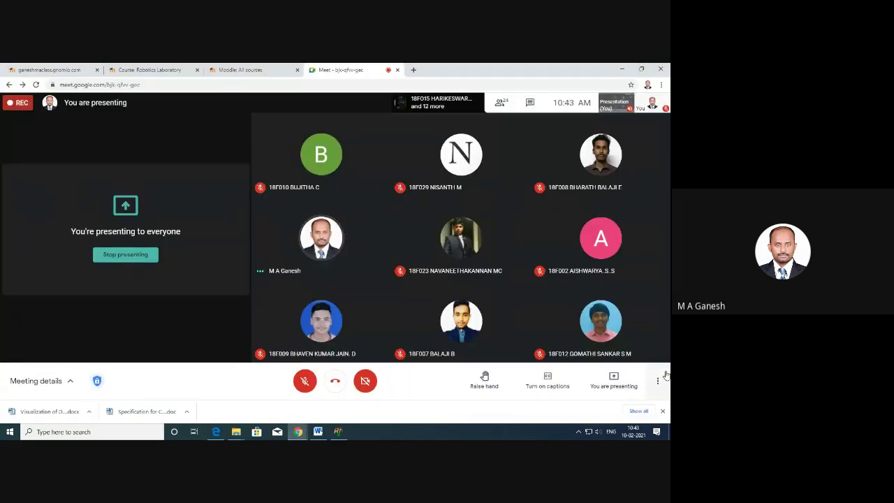
click(657, 381)
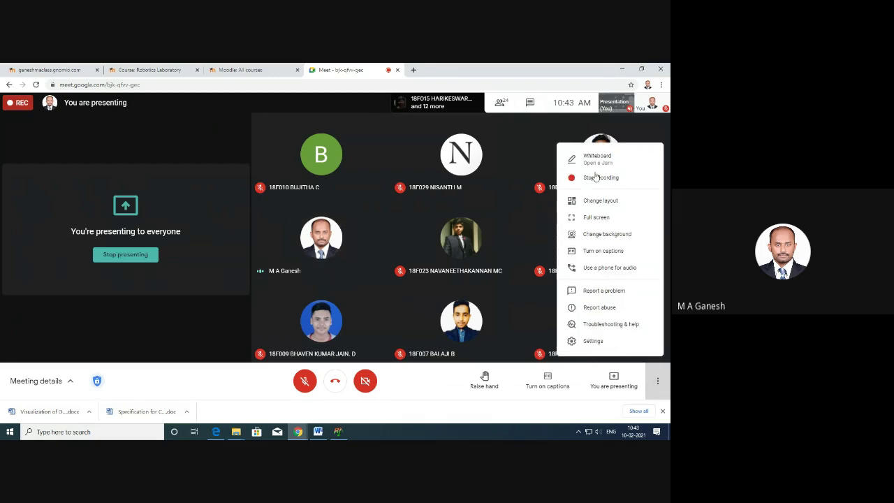